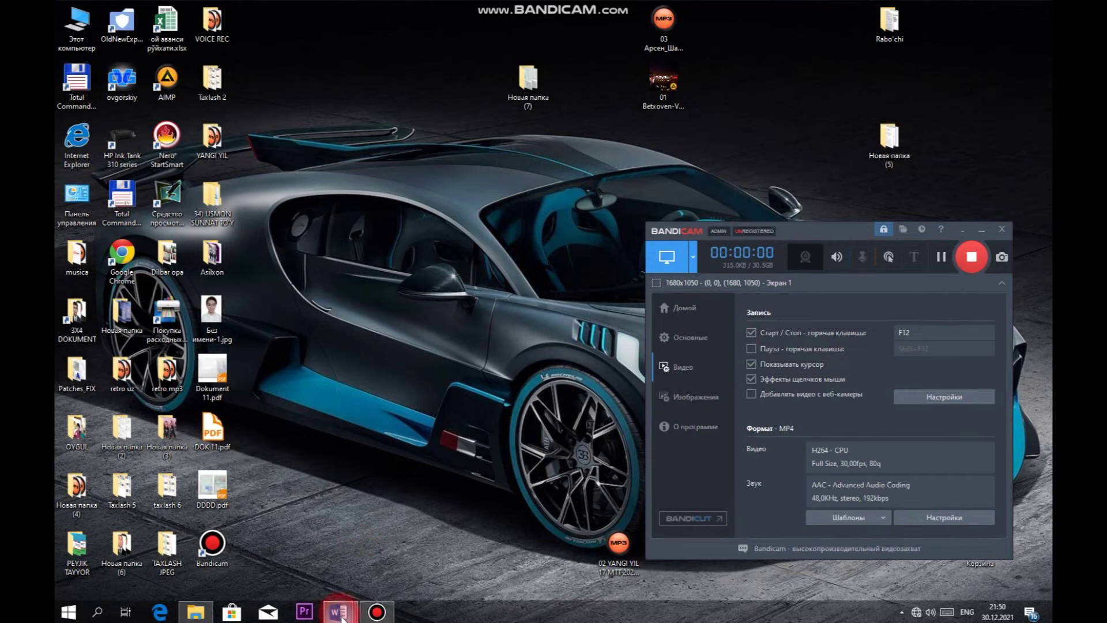
- Bring the INNOVATSION MASHG'ULOT.docx lesson plan up full screen in Word
{"action": "left_click", "coordinate": [451, 551]}
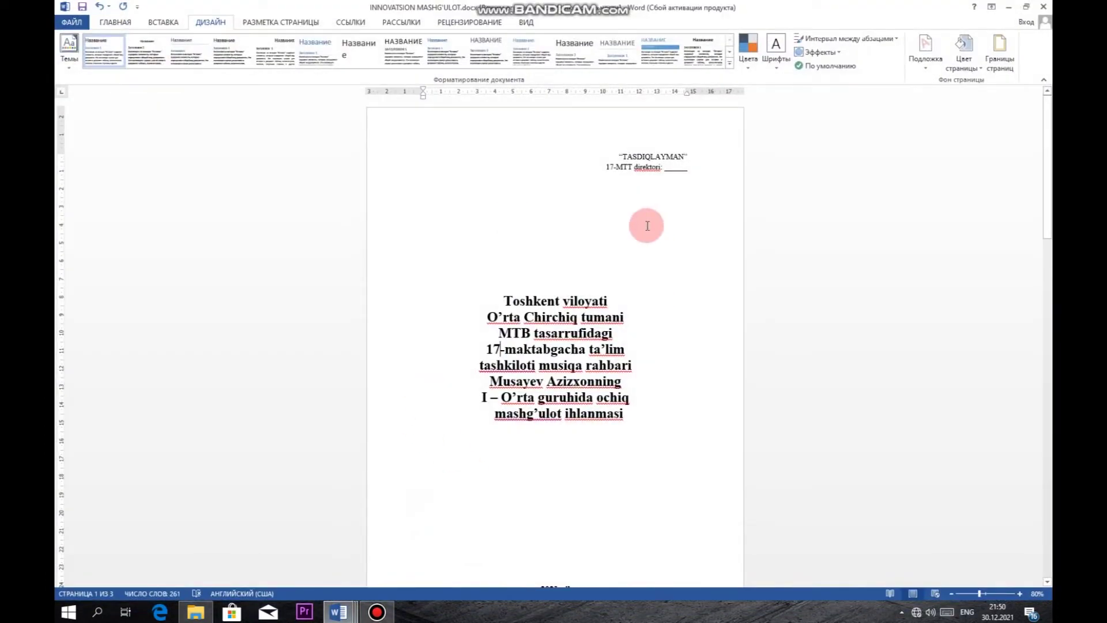
{"action": "left_click", "coordinate": [117, 22]}
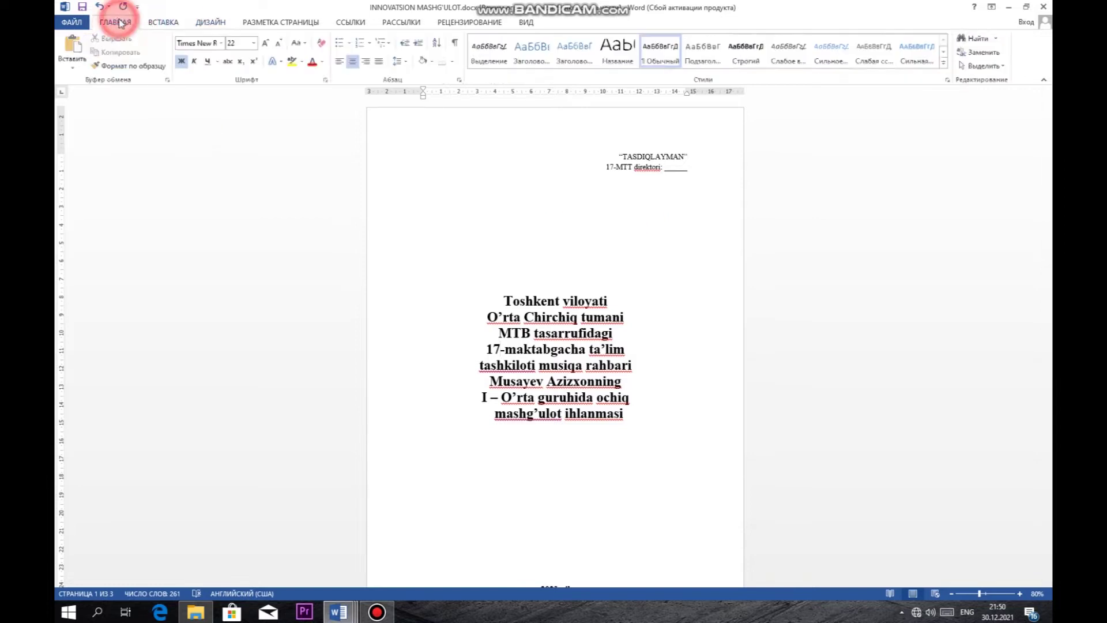
{"action": "left_click", "coordinate": [210, 24]}
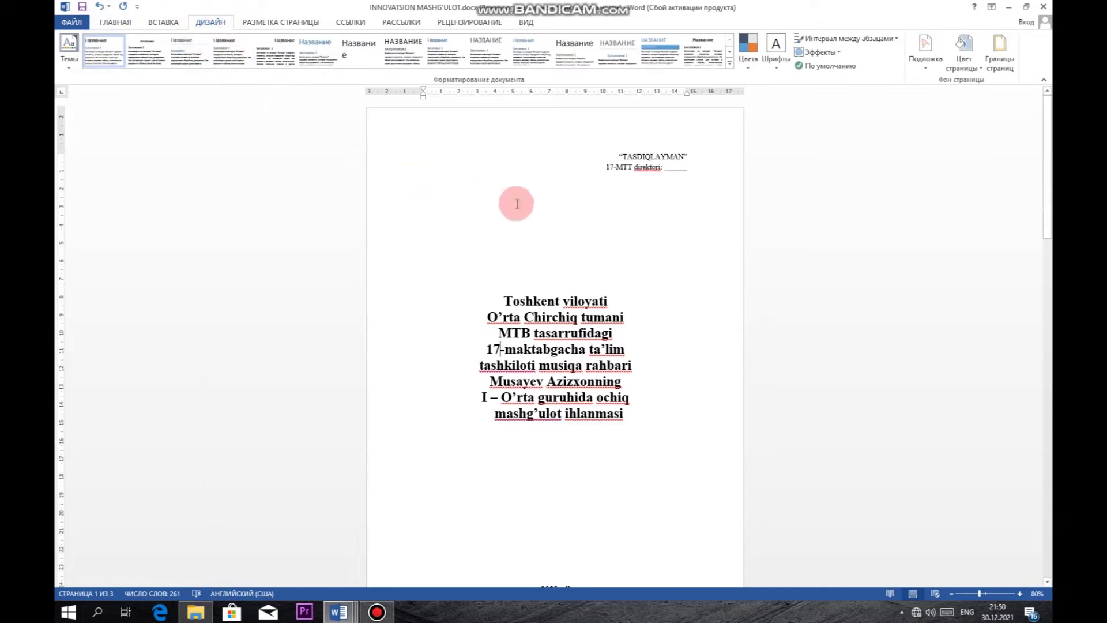
{"action": "left_click", "coordinate": [1009, 60]}
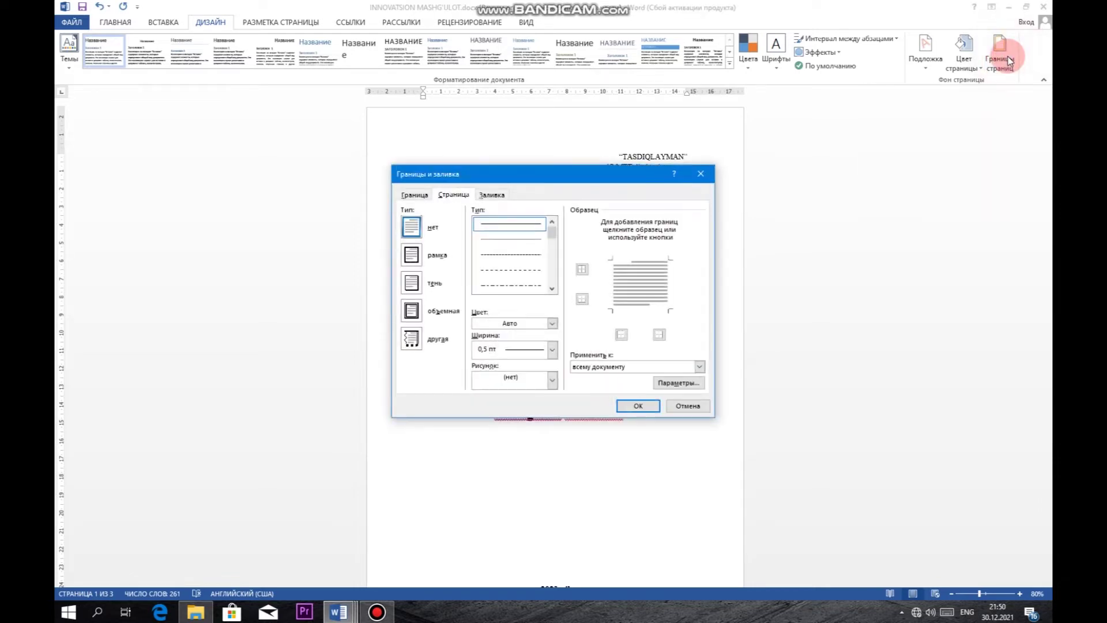
{"action": "left_click", "coordinate": [413, 194]}
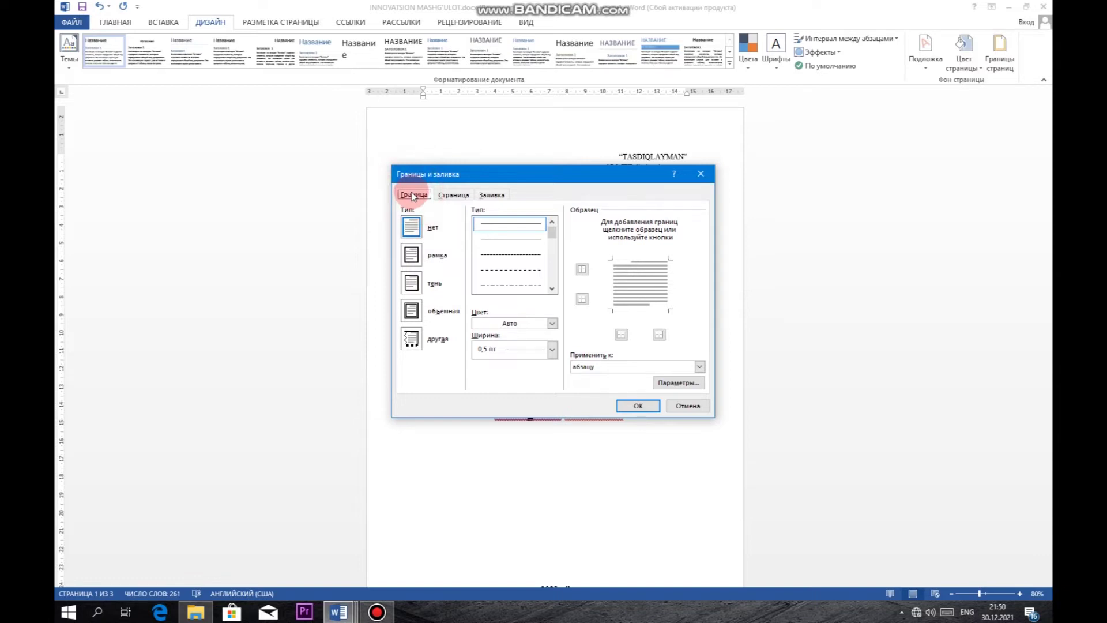
{"action": "left_click", "coordinate": [452, 195]}
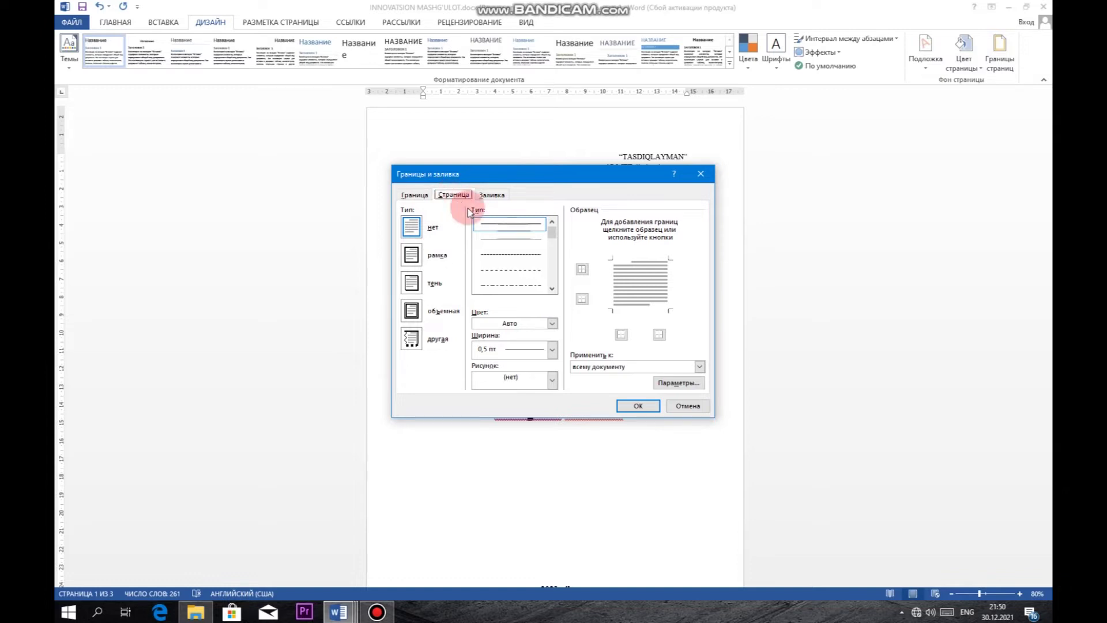
{"action": "mouse_move", "coordinate": [552, 231]}
{"action": "left_mouse_down"}
{"action": "mouse_move", "coordinate": [551, 282]}
{"action": "mouse_move", "coordinate": [551, 233]}
{"action": "mouse_move", "coordinate": [552, 283]}
{"action": "mouse_move", "coordinate": [555, 250]}
{"action": "left_mouse_up"}
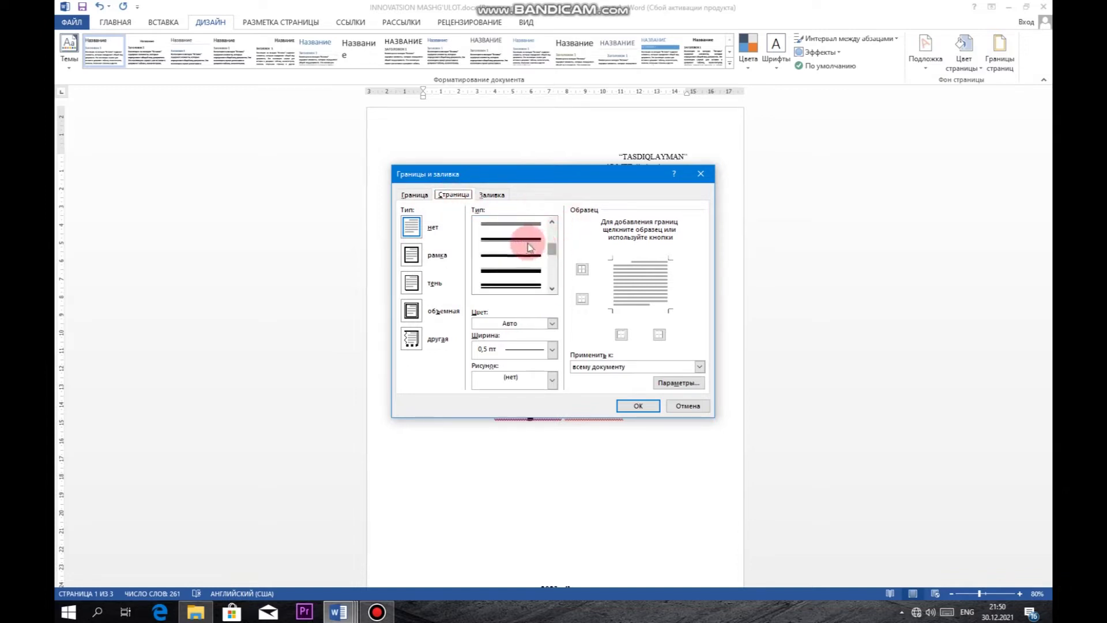
{"action": "left_click", "coordinate": [533, 287]}
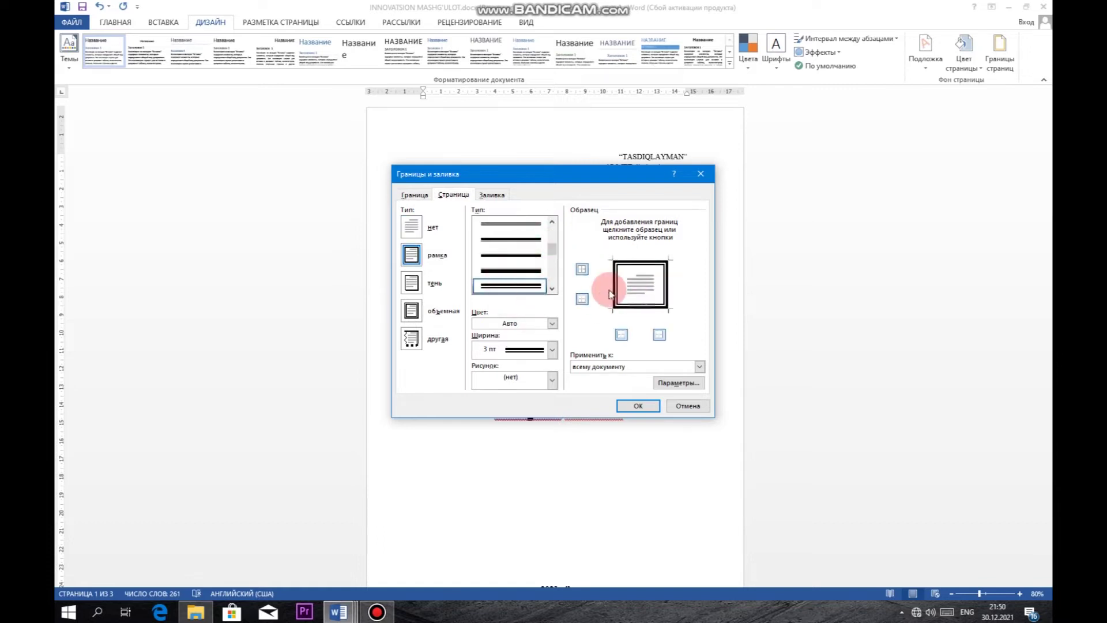
{"action": "left_click", "coordinate": [638, 405]}
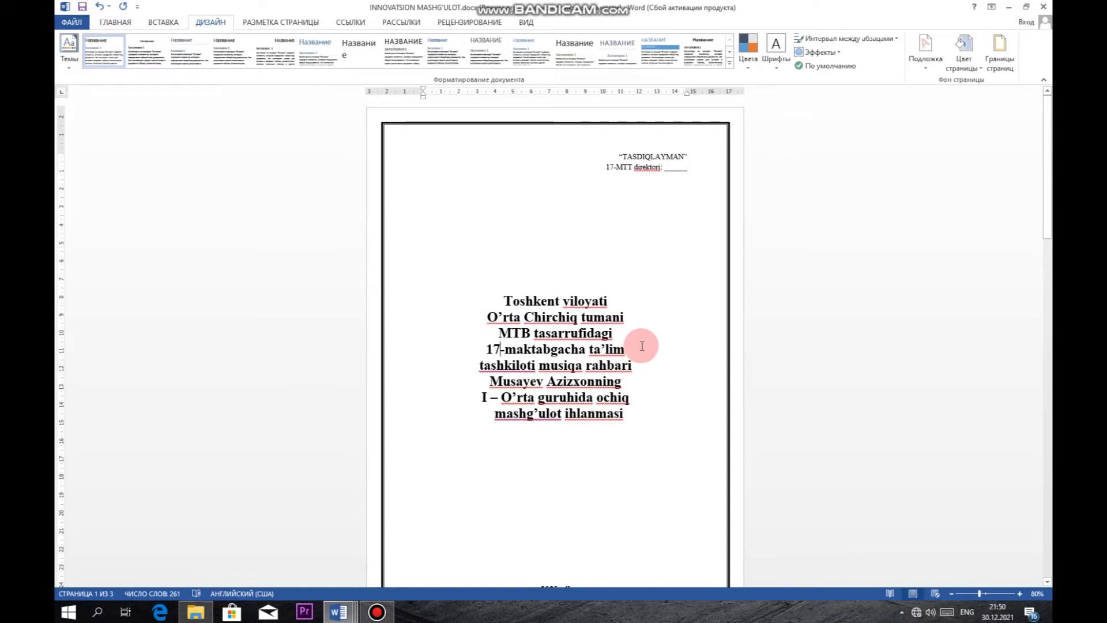
{"action": "scroll", "coordinate": [646, 358], "scroll_direction": "down", "scroll_amount": 2}
{"action": "scroll", "coordinate": [660, 403], "scroll_direction": "down", "scroll_amount": 4}
{"action": "scroll", "coordinate": [669, 435], "scroll_direction": "down", "scroll_amount": 7}
{"action": "scroll", "coordinate": [663, 431], "scroll_direction": "up", "scroll_amount": 5}
{"action": "scroll", "coordinate": [663, 432], "scroll_direction": "up", "scroll_amount": 6}
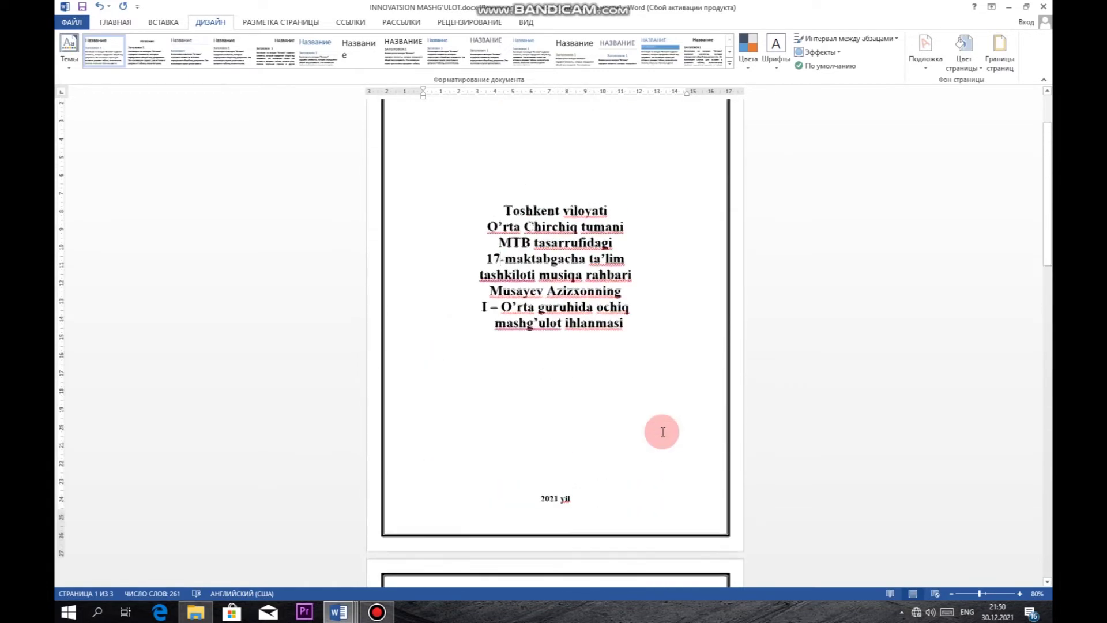
{"action": "scroll", "coordinate": [660, 427], "scroll_direction": "up", "scroll_amount": 2}
{"action": "key", "text": "ctrl+z"}
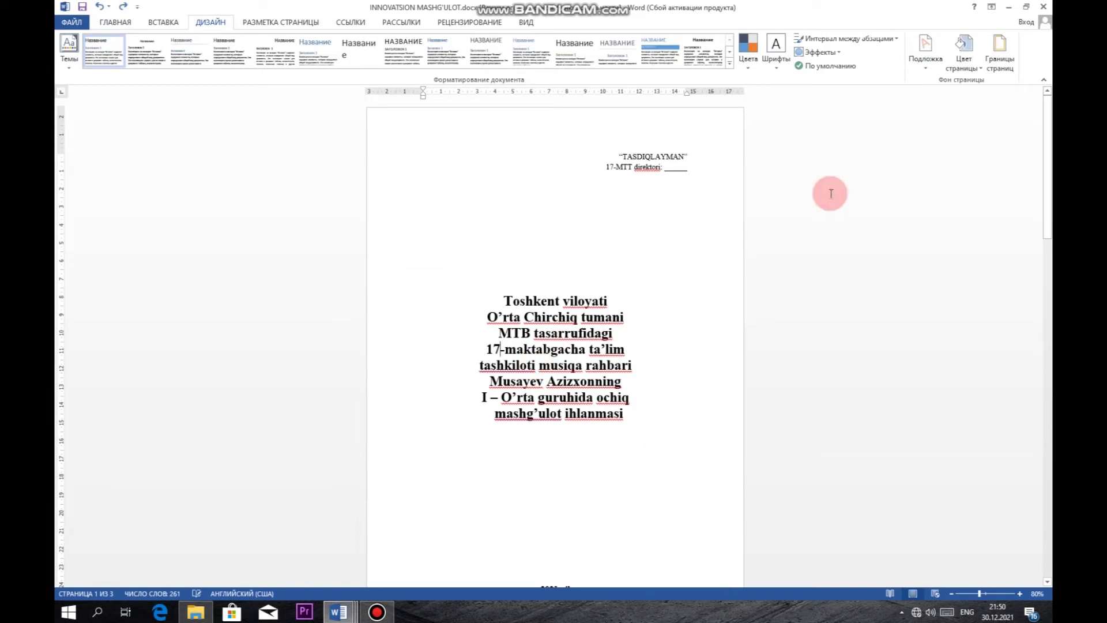
- Apply the red-flower art page border at 12 pt to the whole document
{"action": "left_click", "coordinate": [1009, 38]}
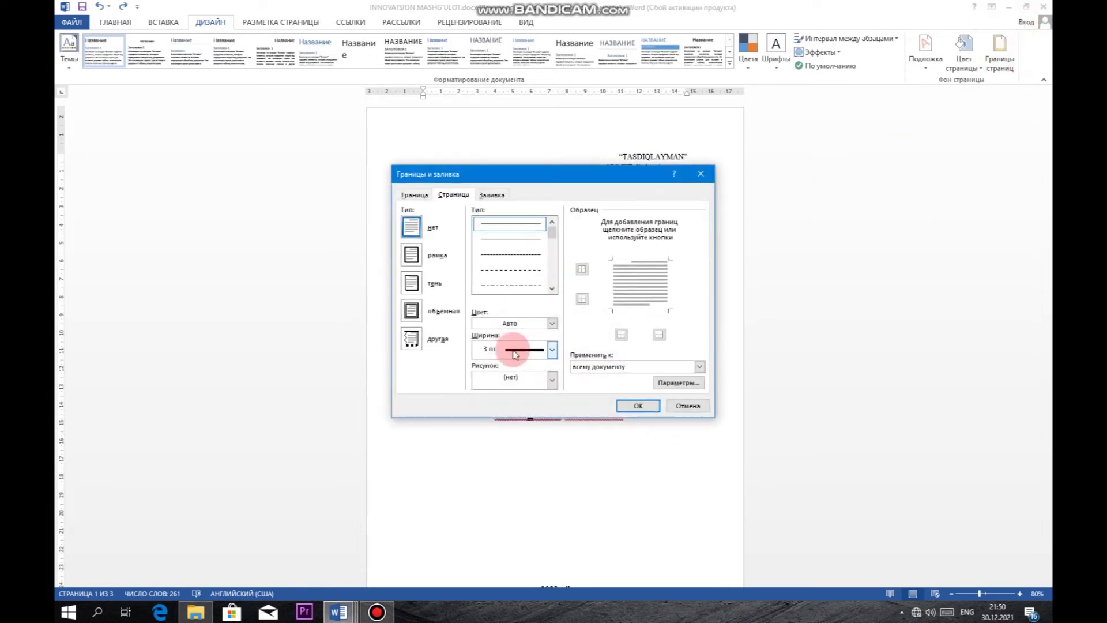
{"action": "left_click_drag", "start_coordinate": [548, 228], "coordinate": [521, 385]}
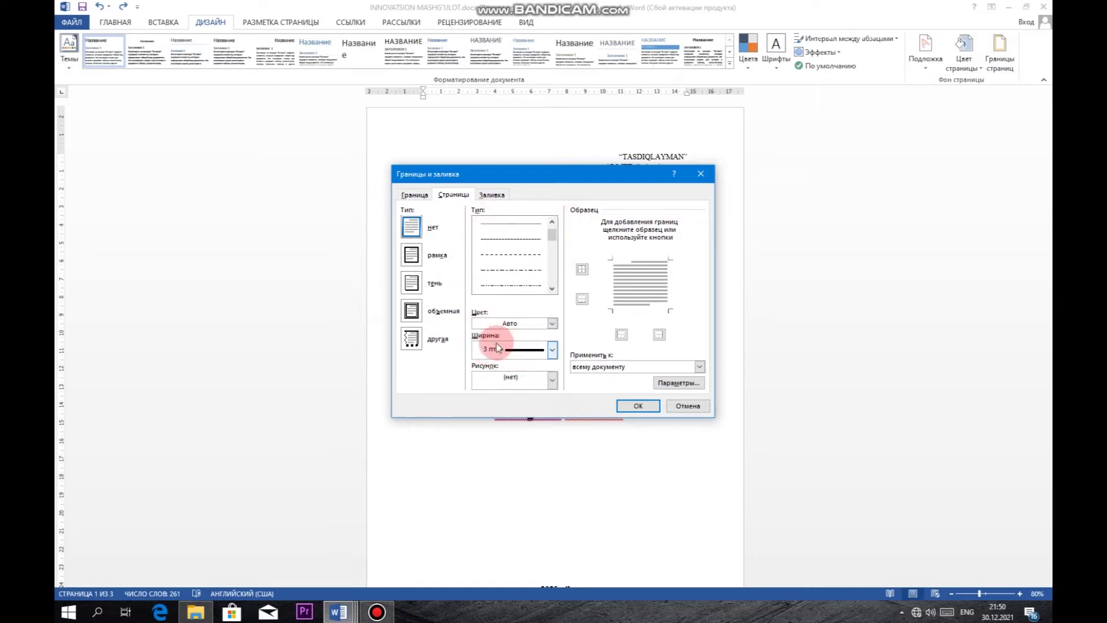
{"action": "left_click", "coordinate": [552, 381]}
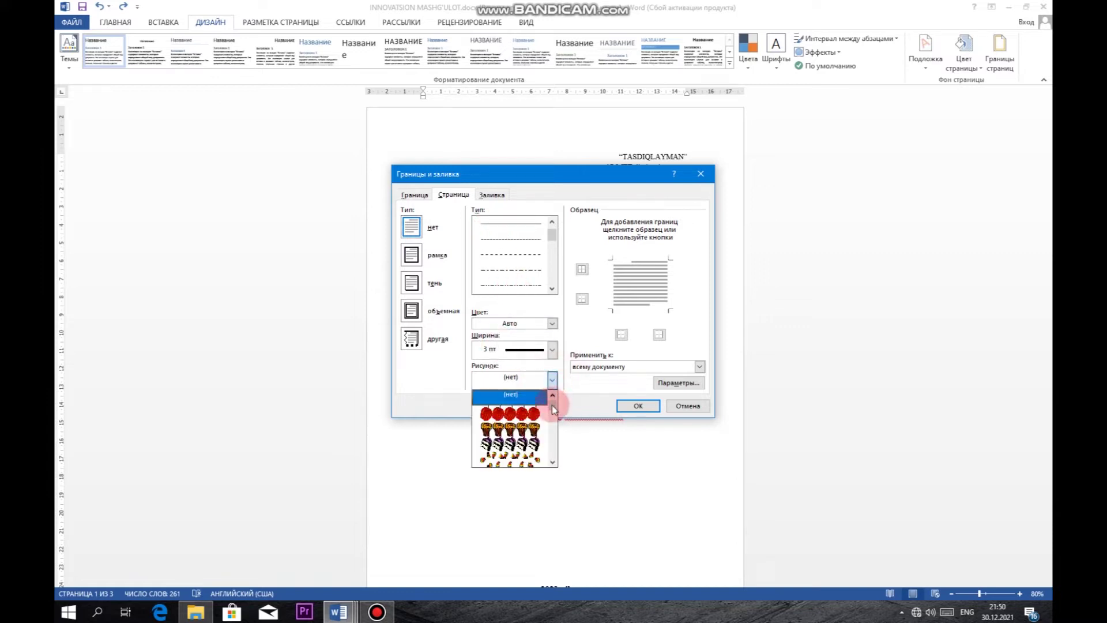
{"action": "left_click_drag", "start_coordinate": [551, 410], "coordinate": [552, 427]}
{"action": "left_click", "coordinate": [518, 443]}
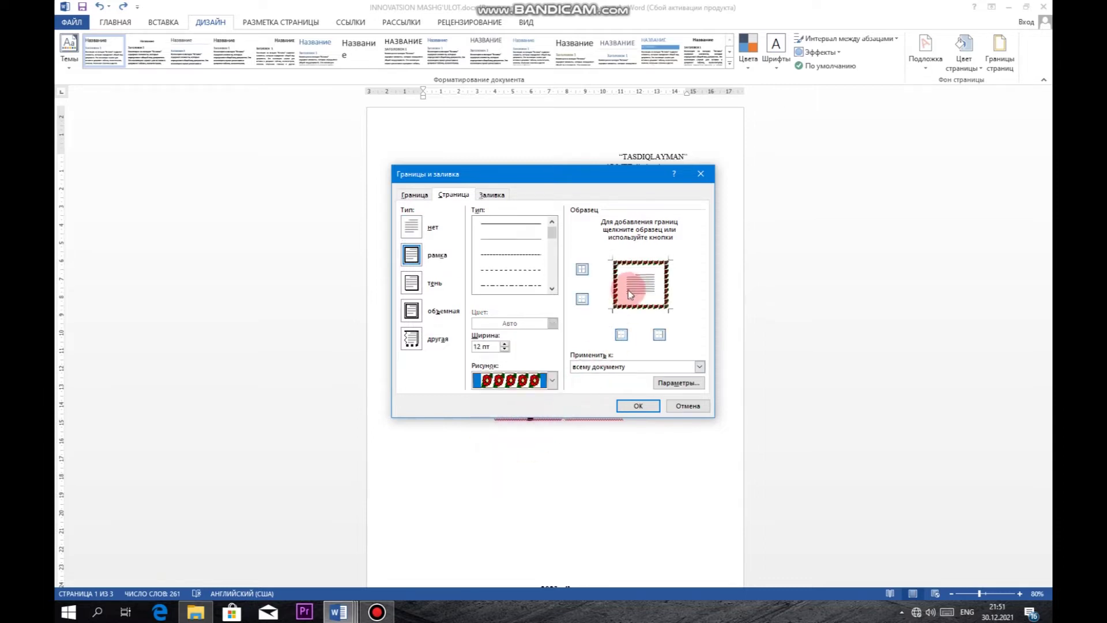
{"action": "left_click", "coordinate": [537, 381]}
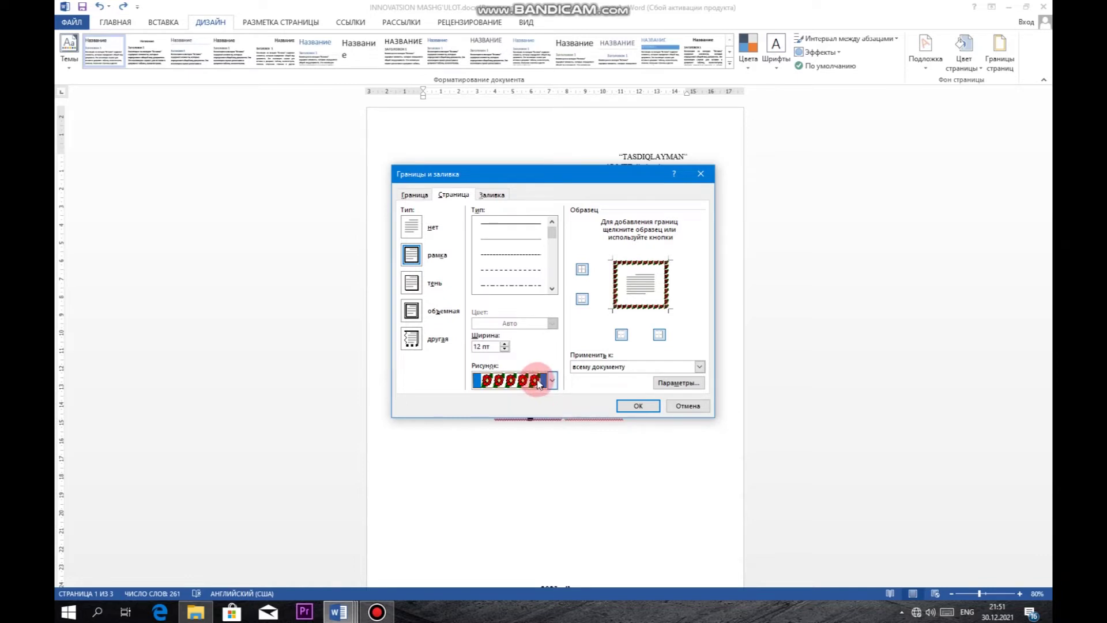
{"action": "left_click", "coordinate": [634, 403]}
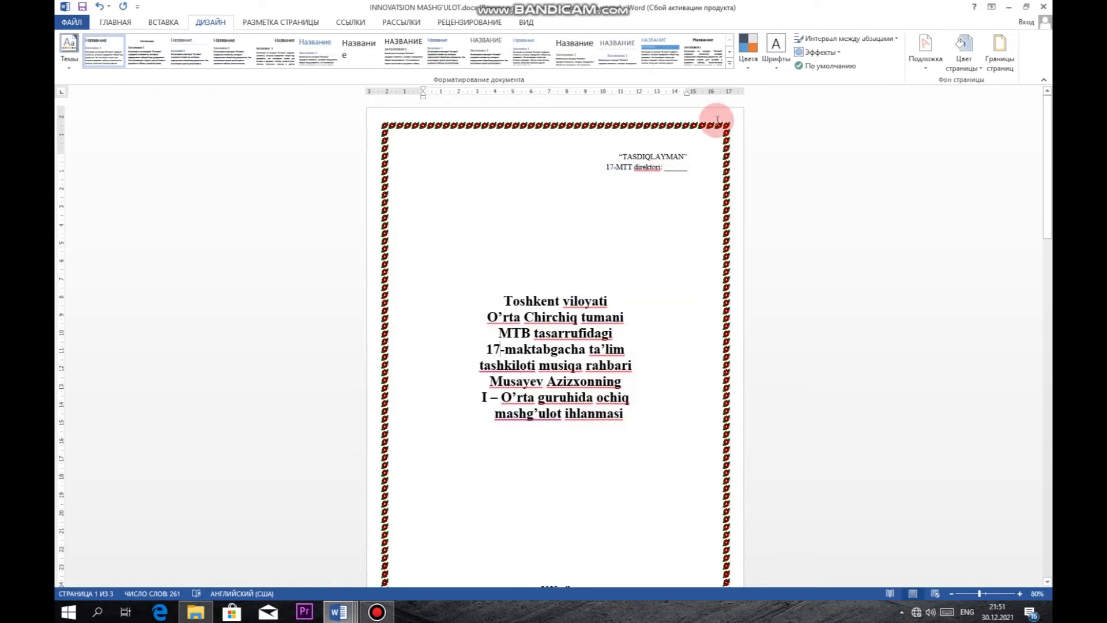
- Widen the red-flower page border from 12 pt to 20 pt
{"action": "scroll", "coordinate": [706, 197], "scroll_direction": "up", "scroll_amount": 2}
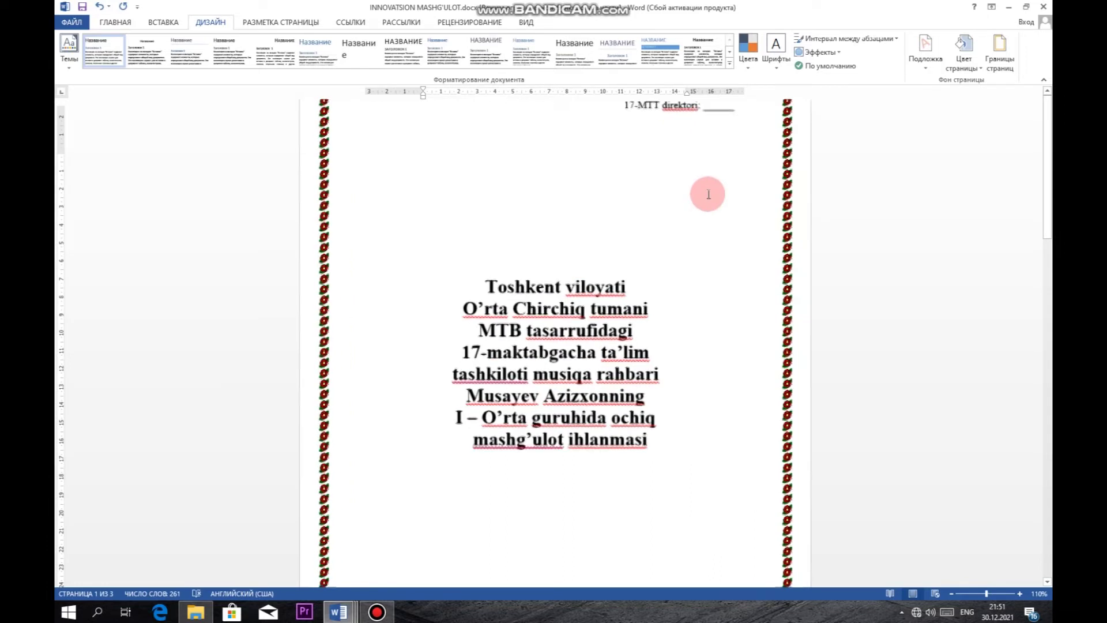
{"action": "scroll", "coordinate": [706, 193], "scroll_direction": "up", "scroll_amount": 2}
{"action": "scroll", "coordinate": [706, 194], "scroll_direction": "up", "scroll_amount": 3}
{"action": "scroll", "coordinate": [706, 193], "scroll_direction": "up", "scroll_amount": 2}
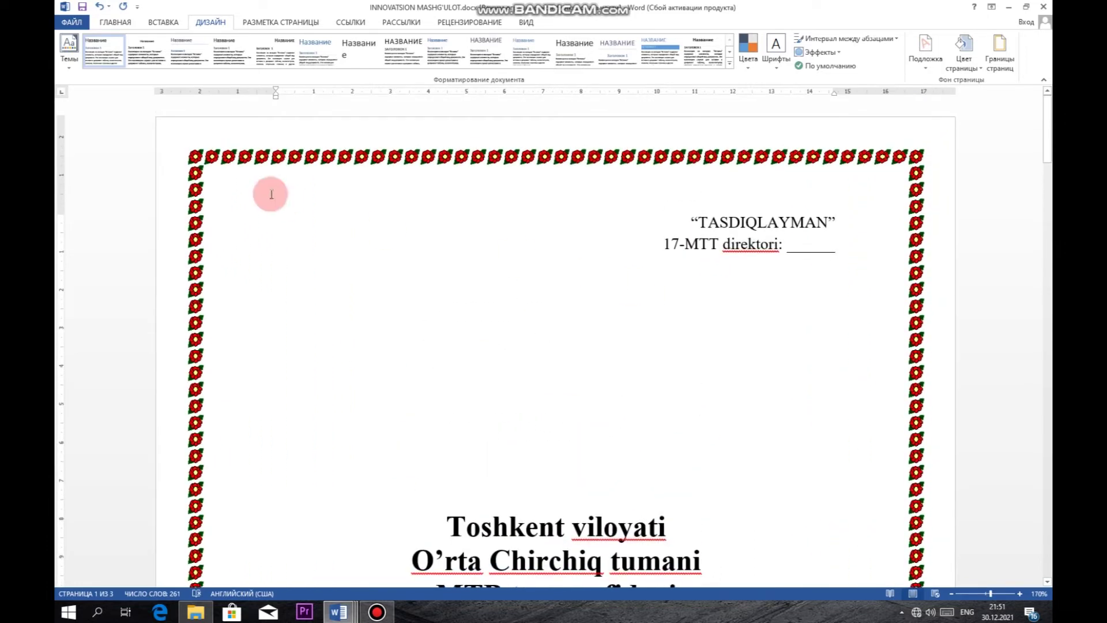
{"action": "left_click", "coordinate": [999, 51]}
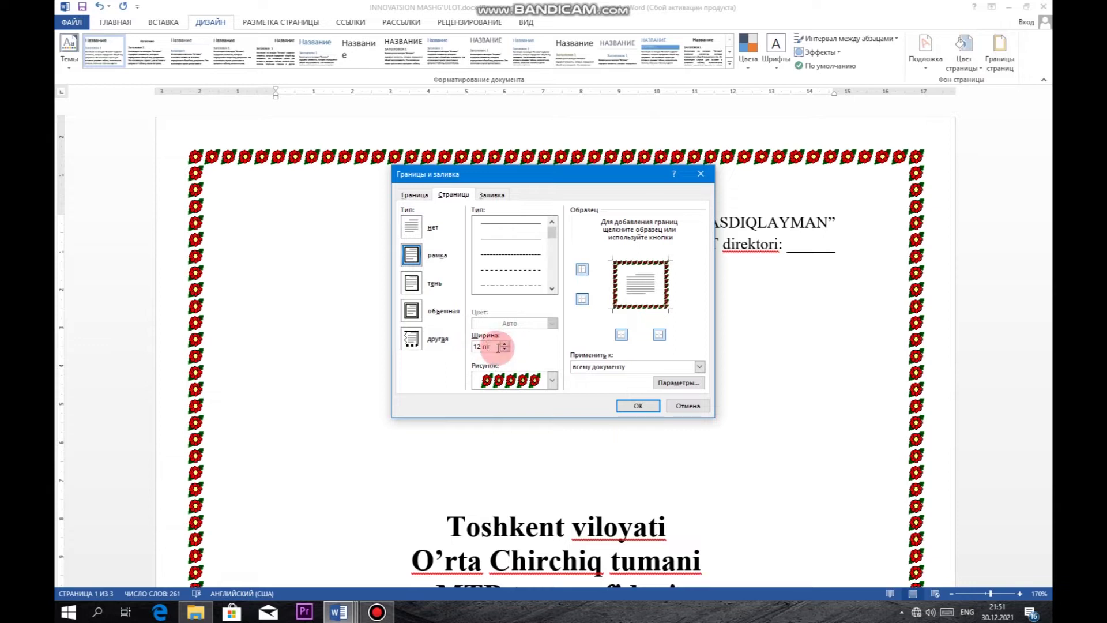
{"action": "left_click", "coordinate": [505, 346]}
{"action": "left_click", "coordinate": [505, 344]}
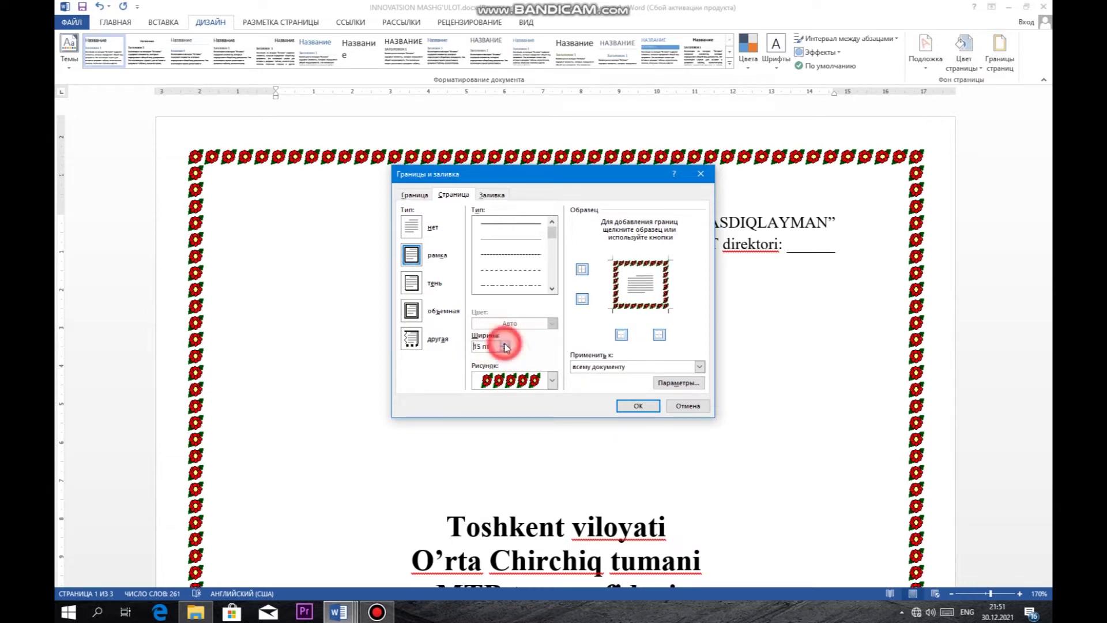
{"action": "left_click", "coordinate": [480, 346]}
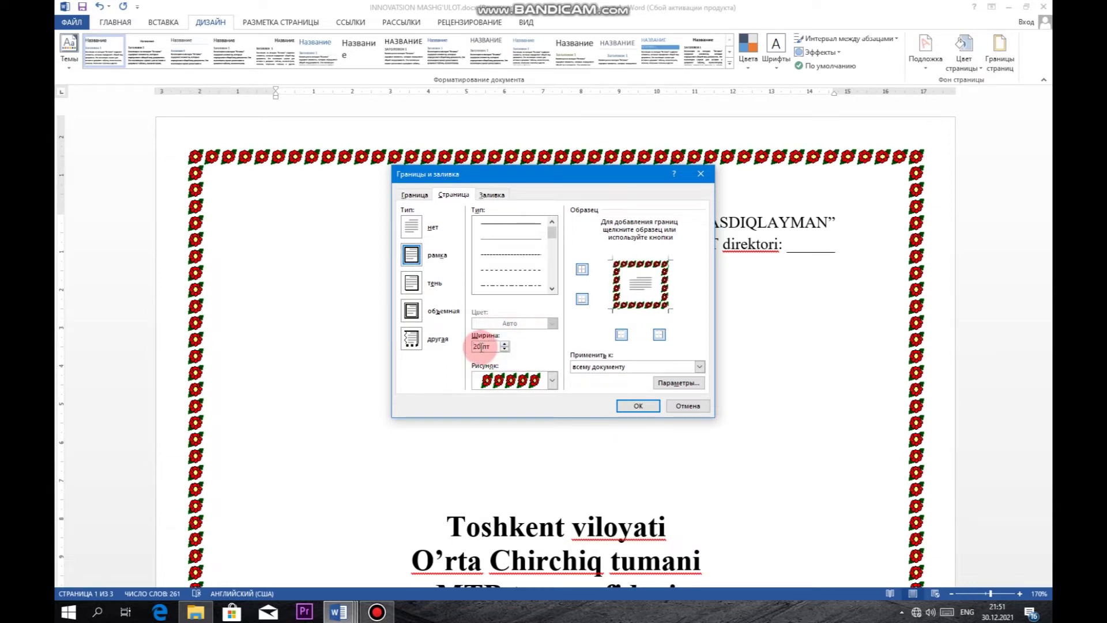
{"action": "double_click", "coordinate": [477, 346]}
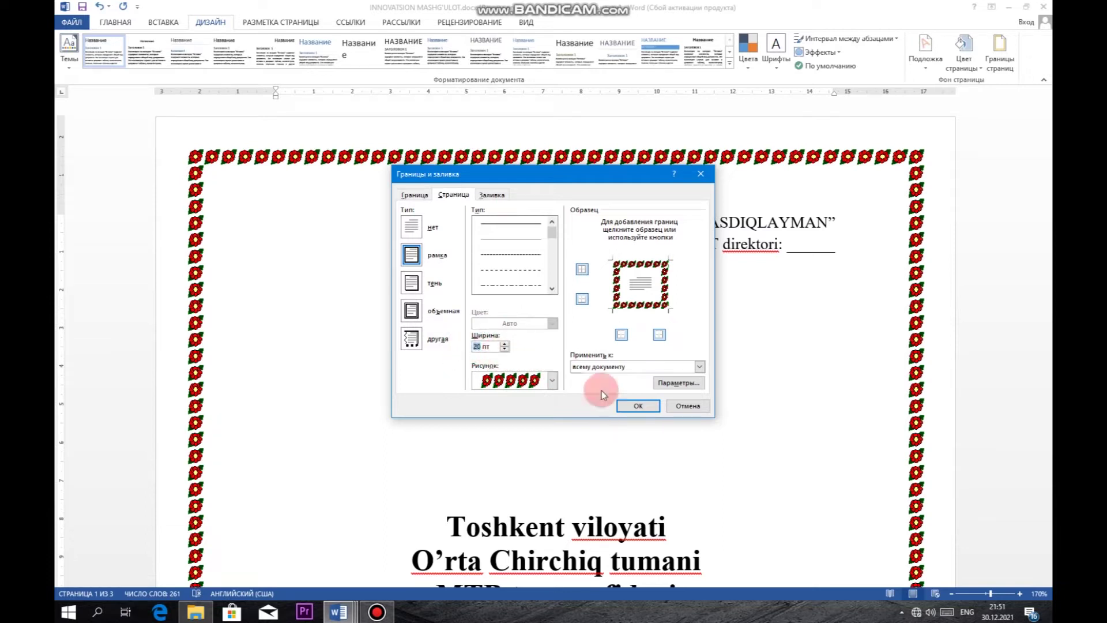
{"action": "left_click", "coordinate": [637, 406]}
- Recheck the Page Borders settings and close the dialog without changes
{"action": "scroll", "coordinate": [804, 285], "scroll_direction": "down", "scroll_amount": 2}
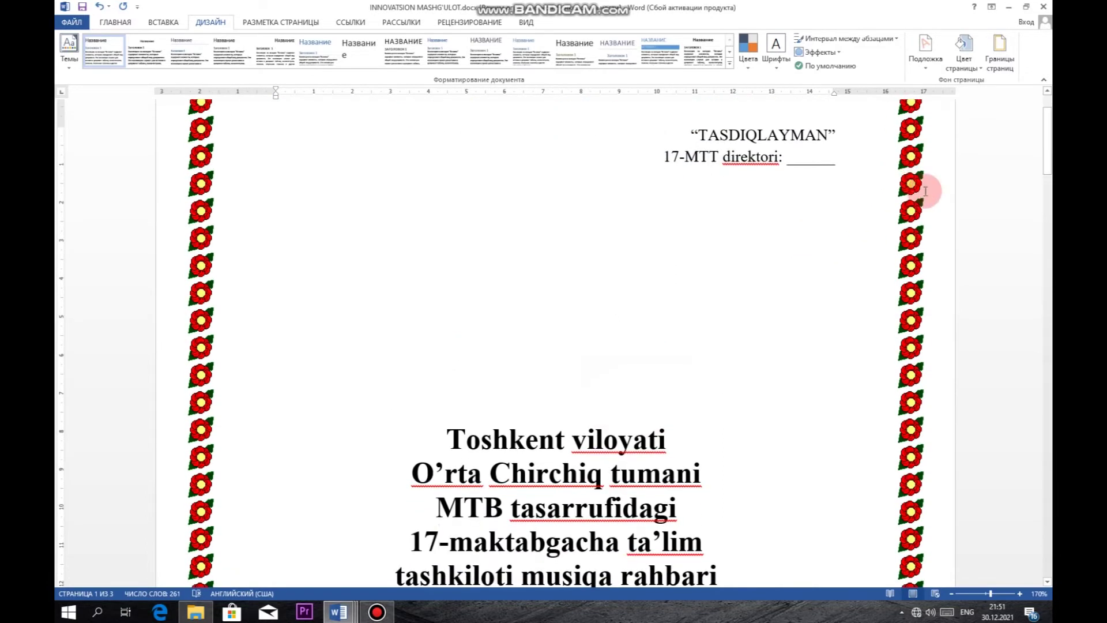
{"action": "left_click", "coordinate": [999, 51]}
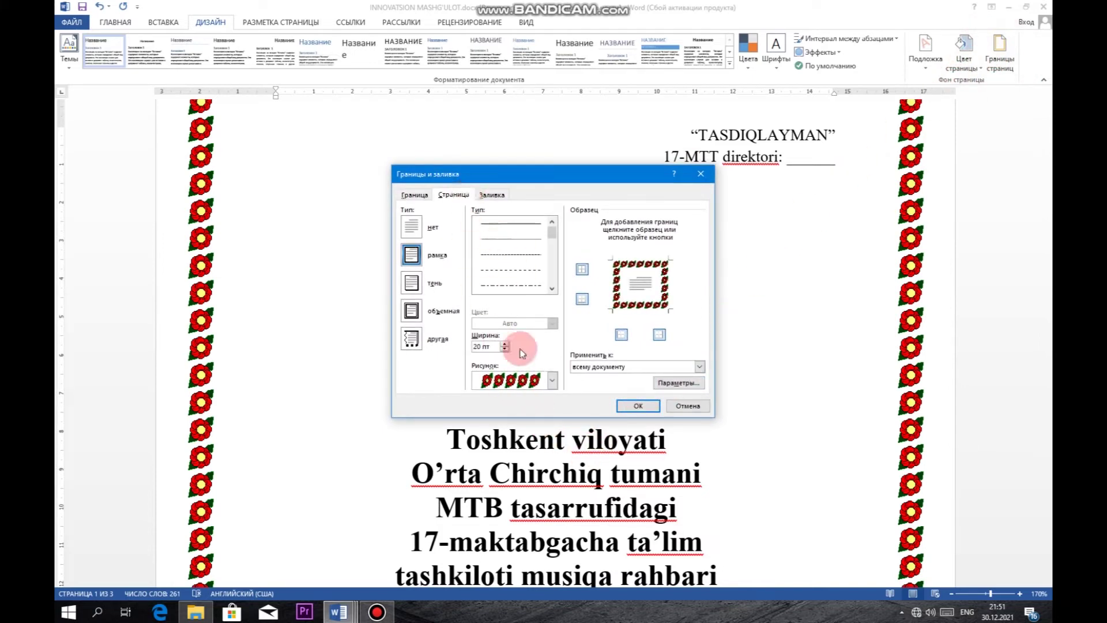
{"action": "left_click", "coordinate": [638, 405]}
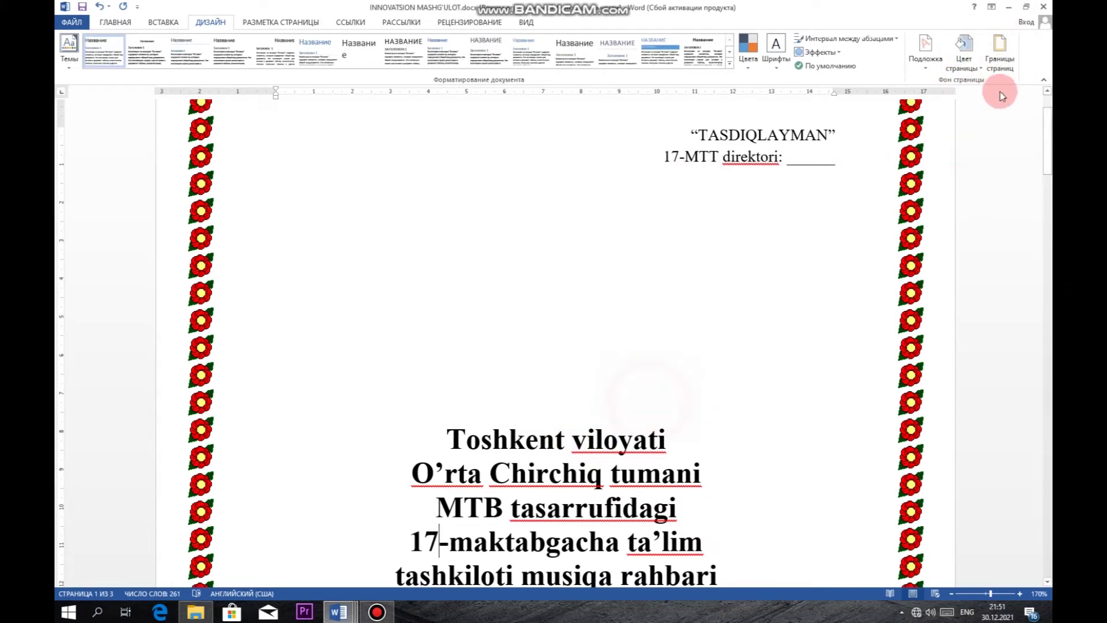
{"action": "scroll", "coordinate": [802, 267], "scroll_direction": "down", "scroll_amount": 3}
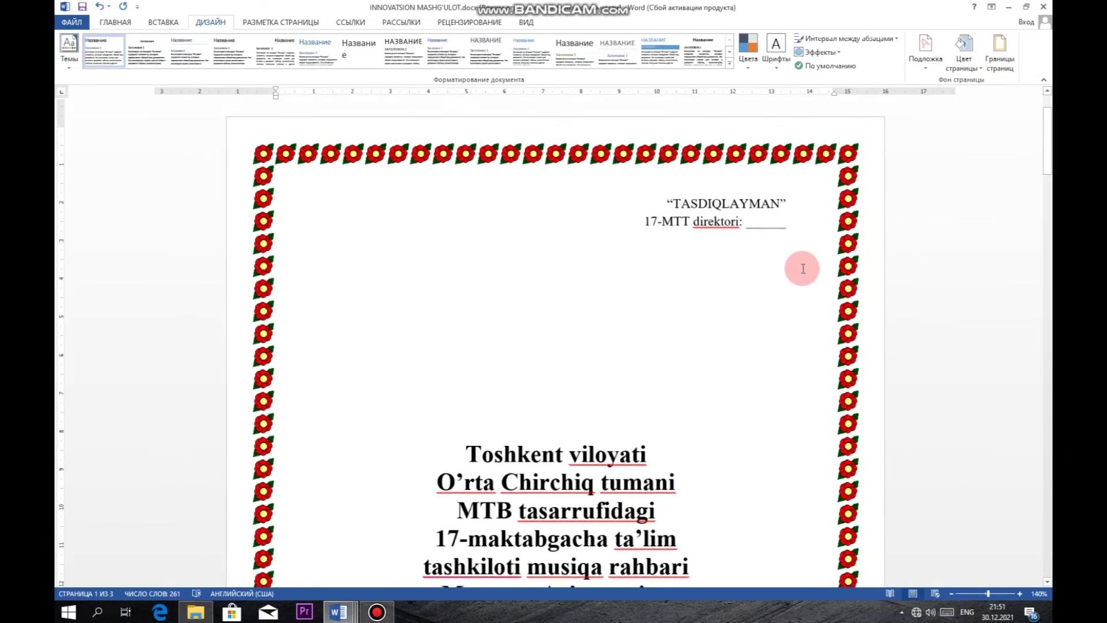
{"action": "scroll", "coordinate": [802, 269], "scroll_direction": "down", "scroll_amount": 1, "text": "ctrl"}
{"action": "scroll", "coordinate": [754, 324], "scroll_direction": "down", "scroll_amount": 5}
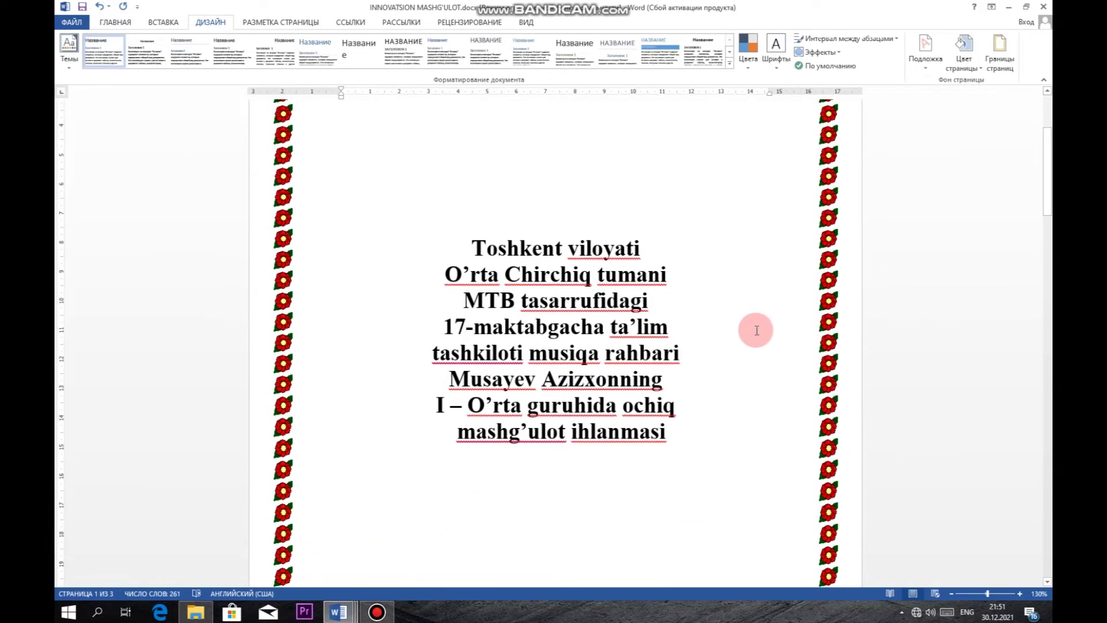
{"action": "left_click", "coordinate": [968, 59]}
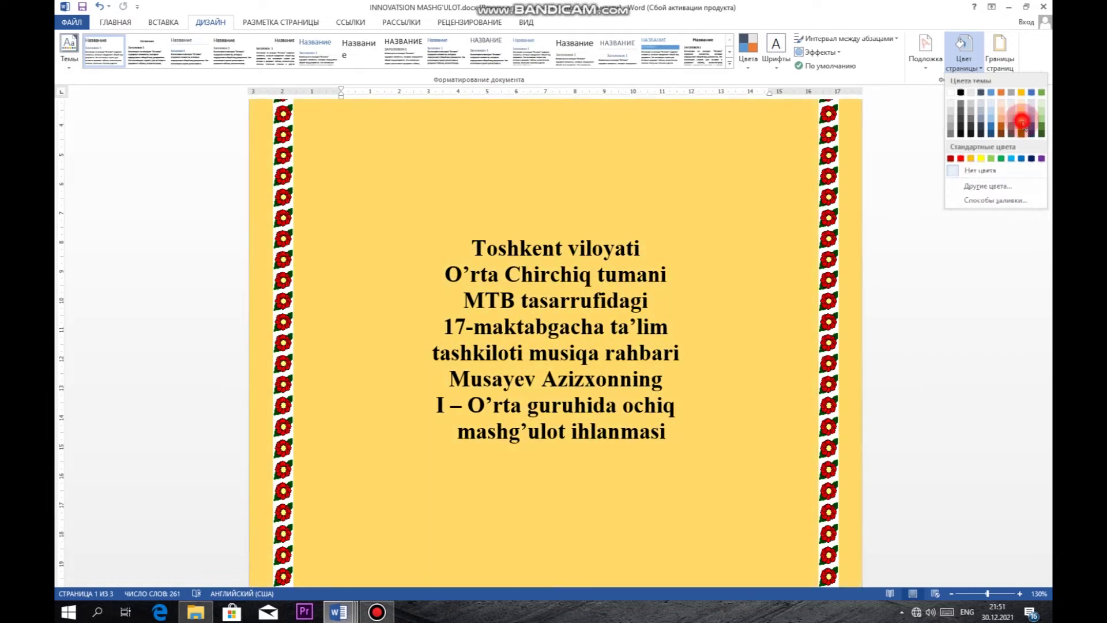
{"action": "left_click", "coordinate": [1021, 121]}
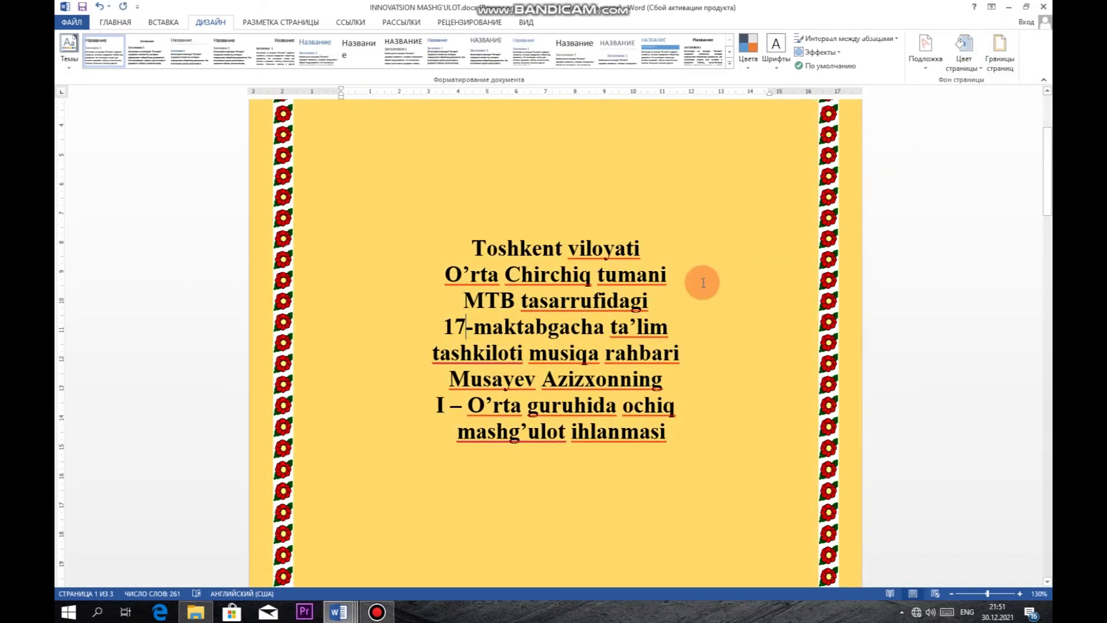
{"action": "scroll", "coordinate": [701, 283], "scroll_direction": "down", "scroll_amount": 4, "text": "ctrl"}
{"action": "scroll", "coordinate": [701, 283], "scroll_direction": "down", "scroll_amount": 4, "text": "ctrl"}
{"action": "scroll", "coordinate": [615, 351], "scroll_direction": "down", "scroll_amount": 3}
{"action": "scroll", "coordinate": [613, 372], "scroll_direction": "down", "scroll_amount": 3}
{"action": "scroll", "coordinate": [613, 374], "scroll_direction": "up", "scroll_amount": 3}
{"action": "scroll", "coordinate": [600, 338], "scroll_direction": "up", "scroll_amount": 3}
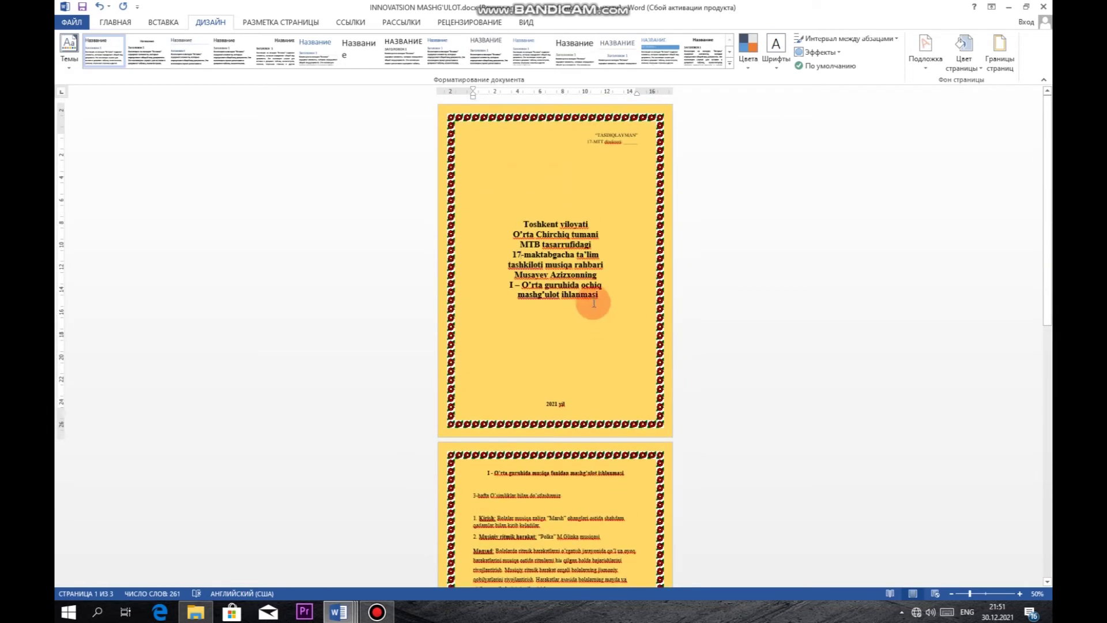
{"action": "scroll", "coordinate": [589, 302], "scroll_direction": "up", "scroll_amount": 7, "text": "ctrl"}
{"action": "scroll", "coordinate": [591, 302], "scroll_direction": "up", "scroll_amount": 3}
{"action": "left_click", "coordinate": [963, 52]}
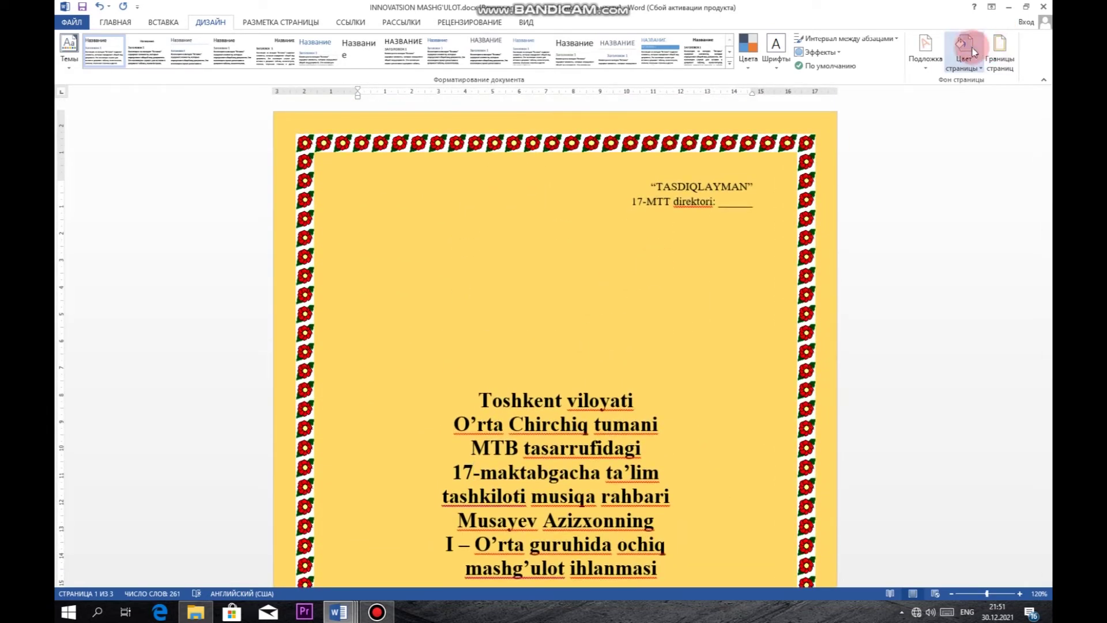
{"action": "left_click", "coordinate": [950, 93]}
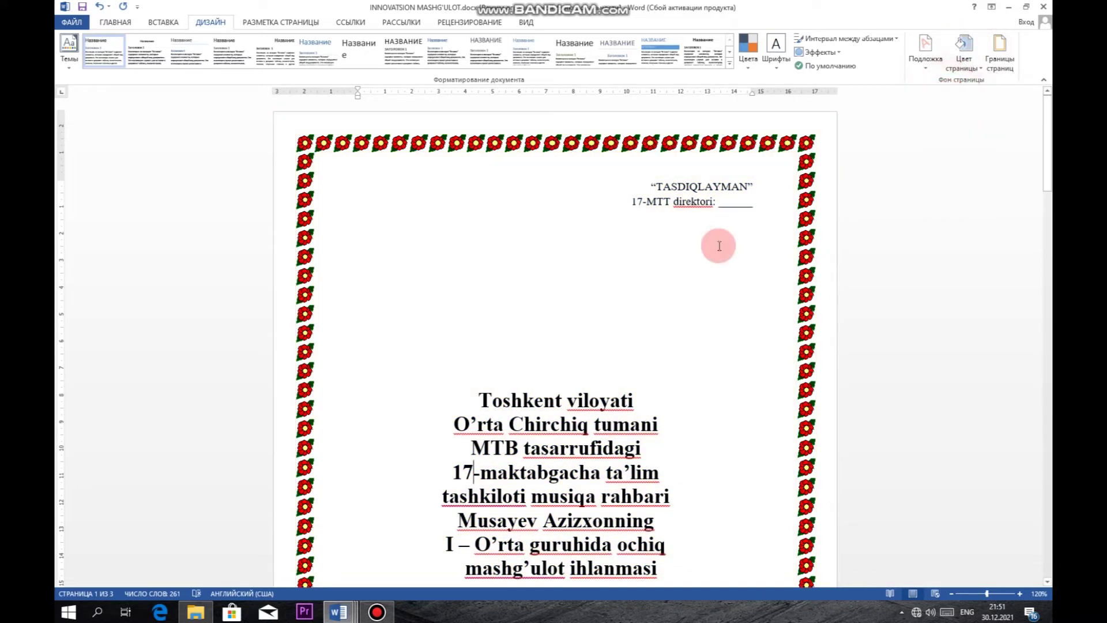
{"action": "left_click", "coordinate": [671, 280]}
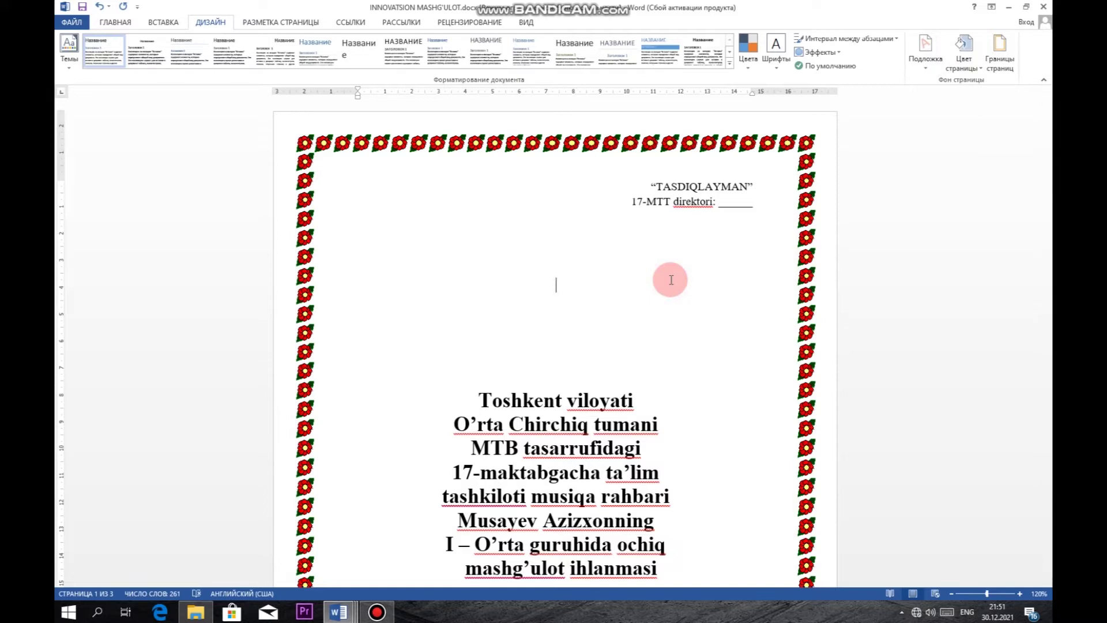
- Start inserting a picture and browse to the 5 FOTO ART folder on HARD 800 (E:)
{"action": "left_click", "coordinate": [162, 23]}
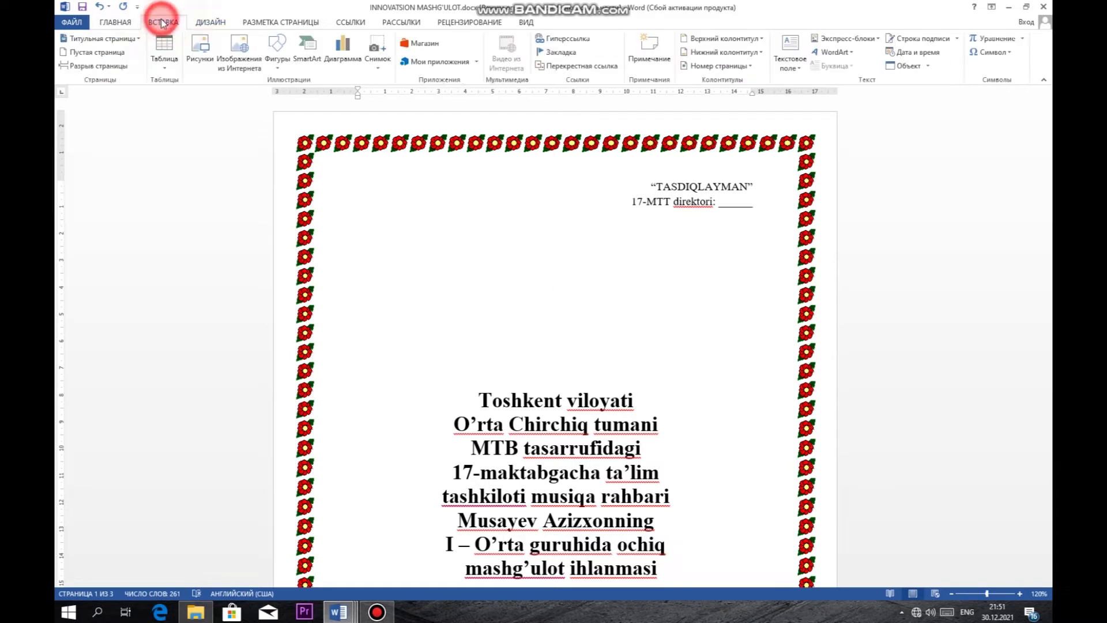
{"action": "left_click", "coordinate": [200, 51]}
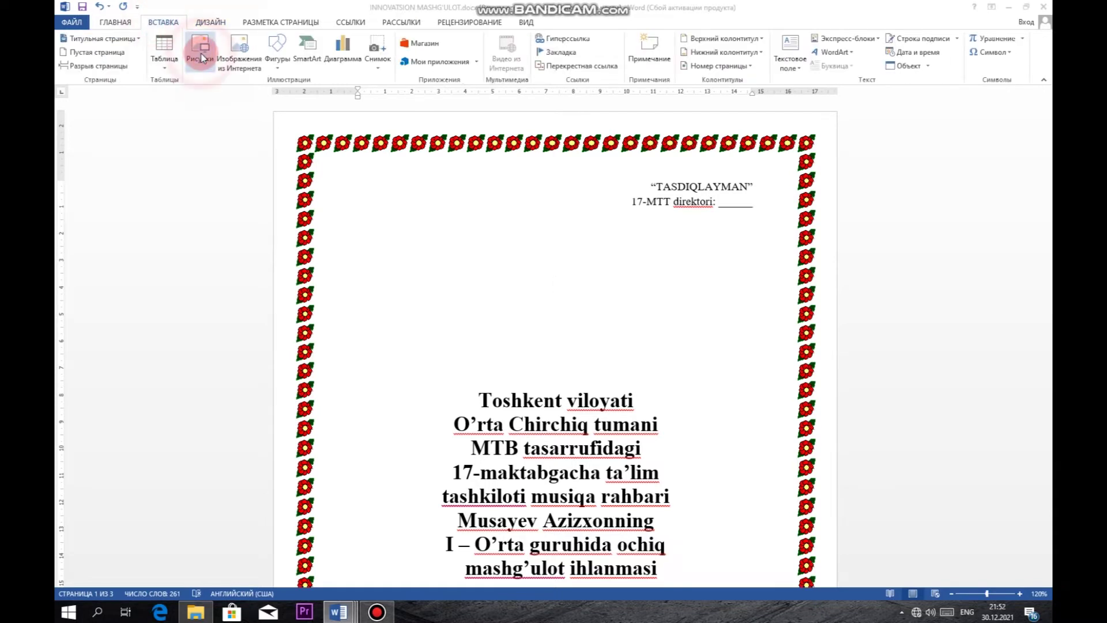
{"action": "left_click", "coordinate": [203, 164]}
{"action": "left_click", "coordinate": [406, 334]}
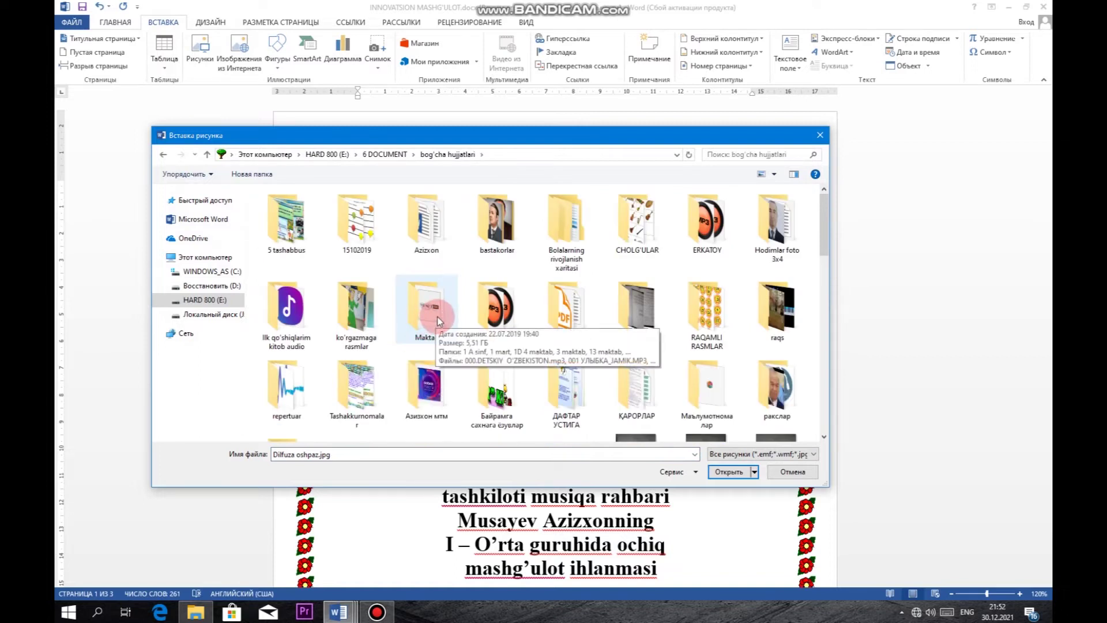
{"action": "key", "text": "BackSpace"}
{"action": "key", "text": "BackSpace"}
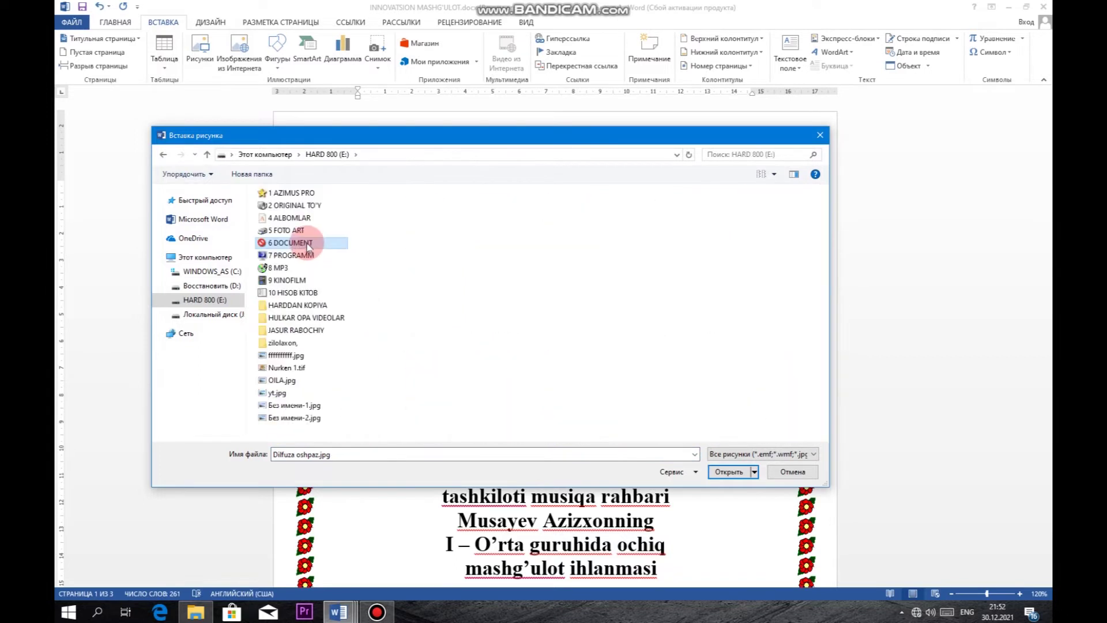
{"action": "double_click", "coordinate": [298, 235]}
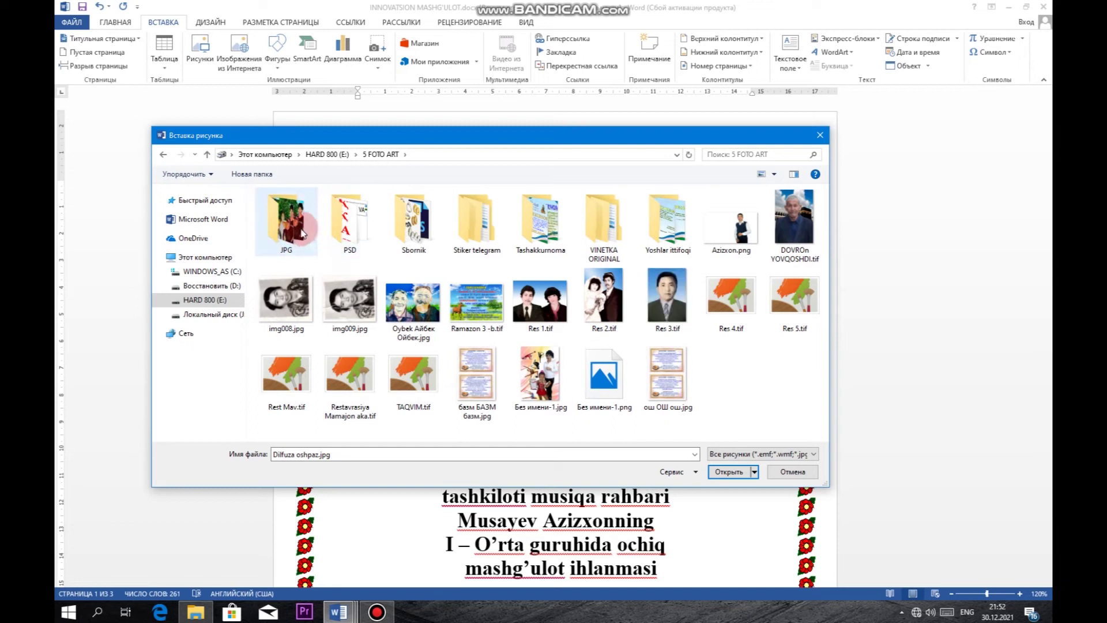
{"action": "double_click", "coordinate": [298, 235]}
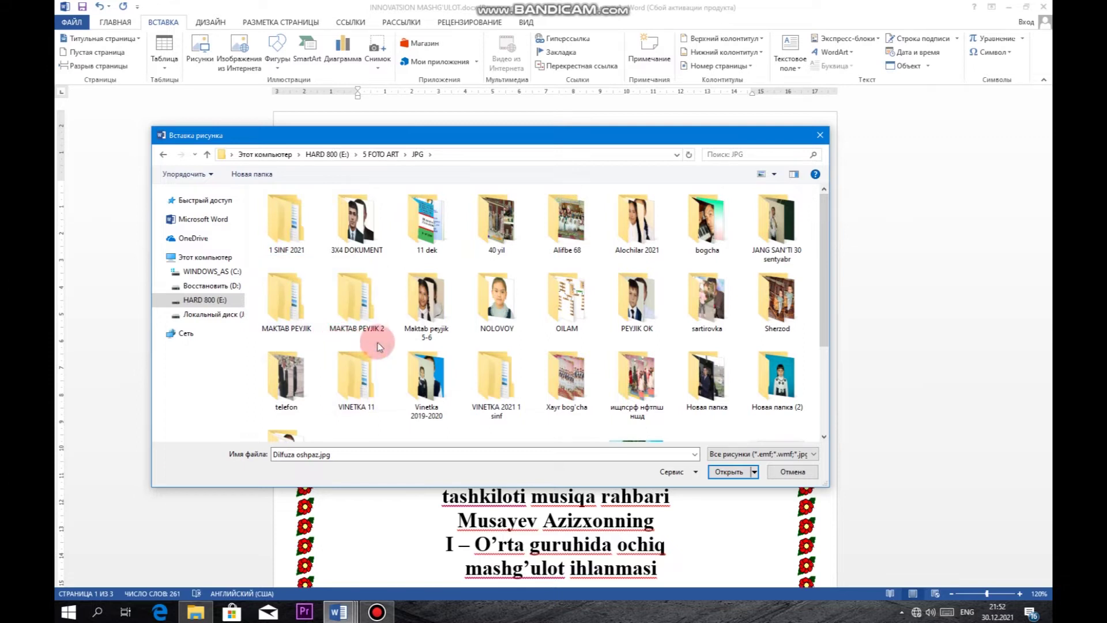
- Insert Ramka fon senariy.jpg from the 5 FOTO ART > PSD > Ramki folder
{"action": "key", "text": "BackSpace"}
{"action": "double_click", "coordinate": [321, 216]}
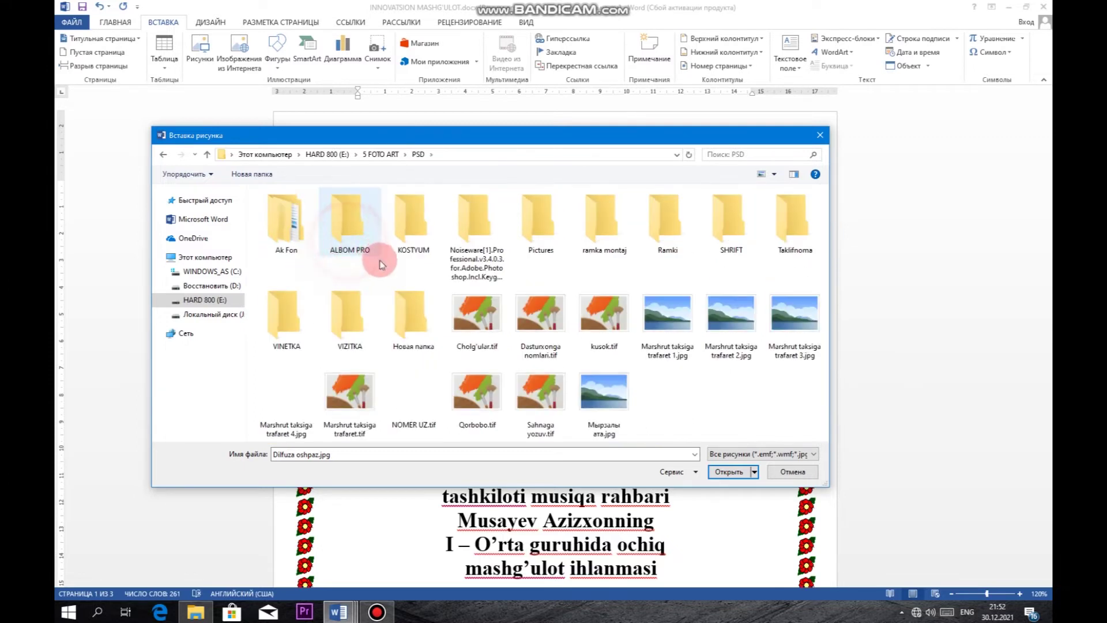
{"action": "left_click", "coordinate": [670, 237]}
{"action": "double_click", "coordinate": [670, 238]}
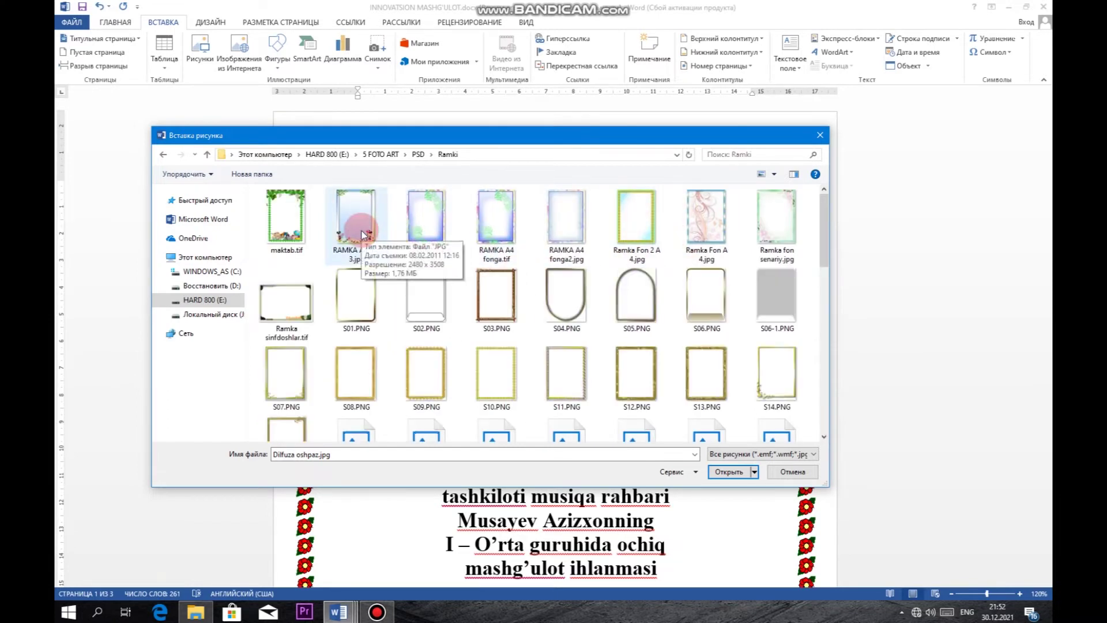
{"action": "left_click", "coordinate": [762, 249]}
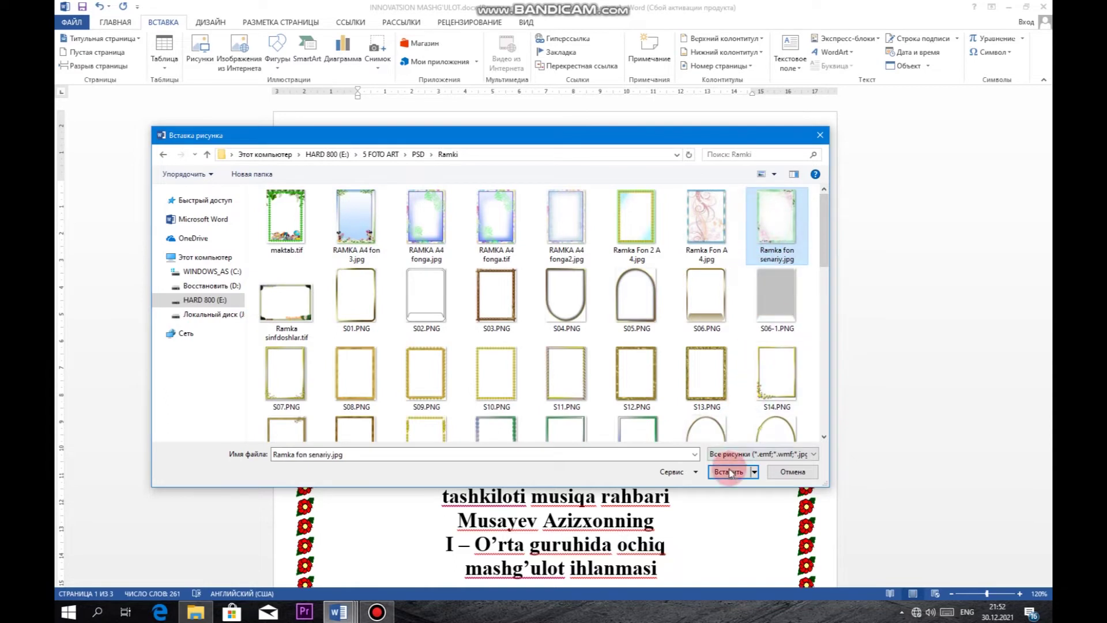
{"action": "left_click", "coordinate": [729, 472]}
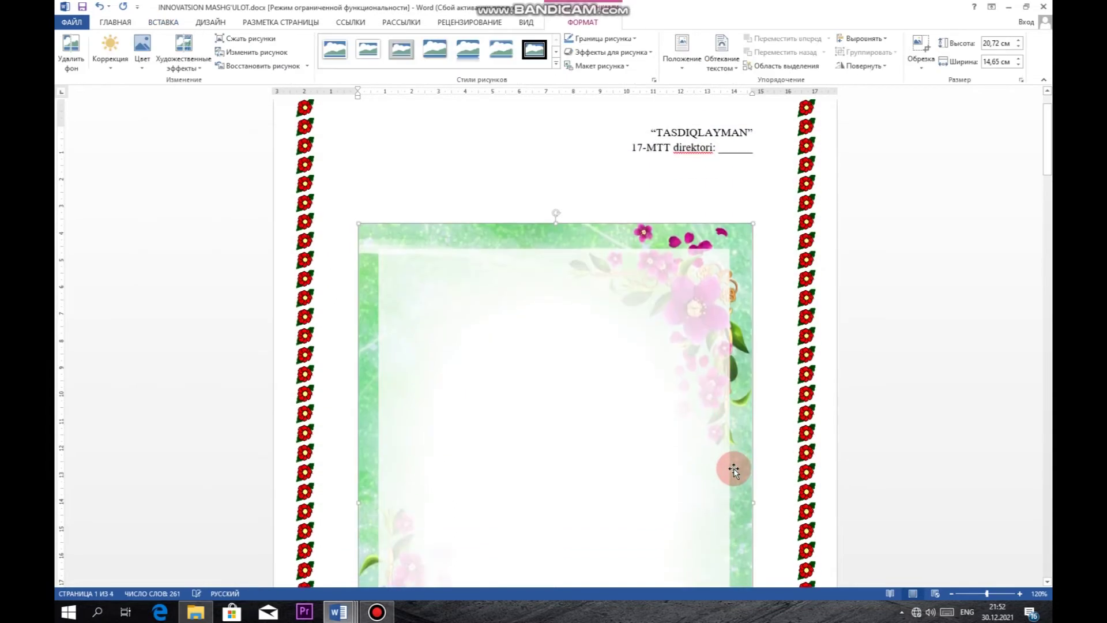
- Select the floral frame picture and look over its shortcut menu and wrapping options
{"action": "scroll", "coordinate": [648, 305], "scroll_direction": "down", "scroll_amount": 2, "text": "ctrl"}
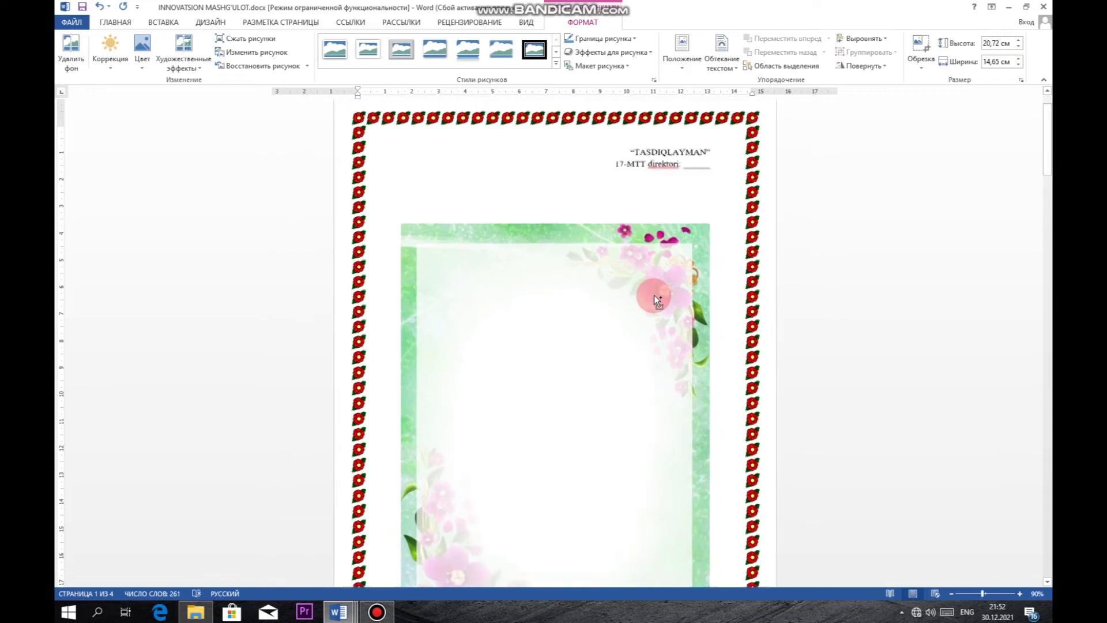
{"action": "scroll", "coordinate": [652, 294], "scroll_direction": "down", "scroll_amount": 2, "text": "ctrl"}
{"action": "scroll", "coordinate": [656, 291], "scroll_direction": "down", "scroll_amount": 2, "text": "ctrl"}
{"action": "scroll", "coordinate": [611, 313], "scroll_direction": "down", "scroll_amount": 1, "text": "ctrl"}
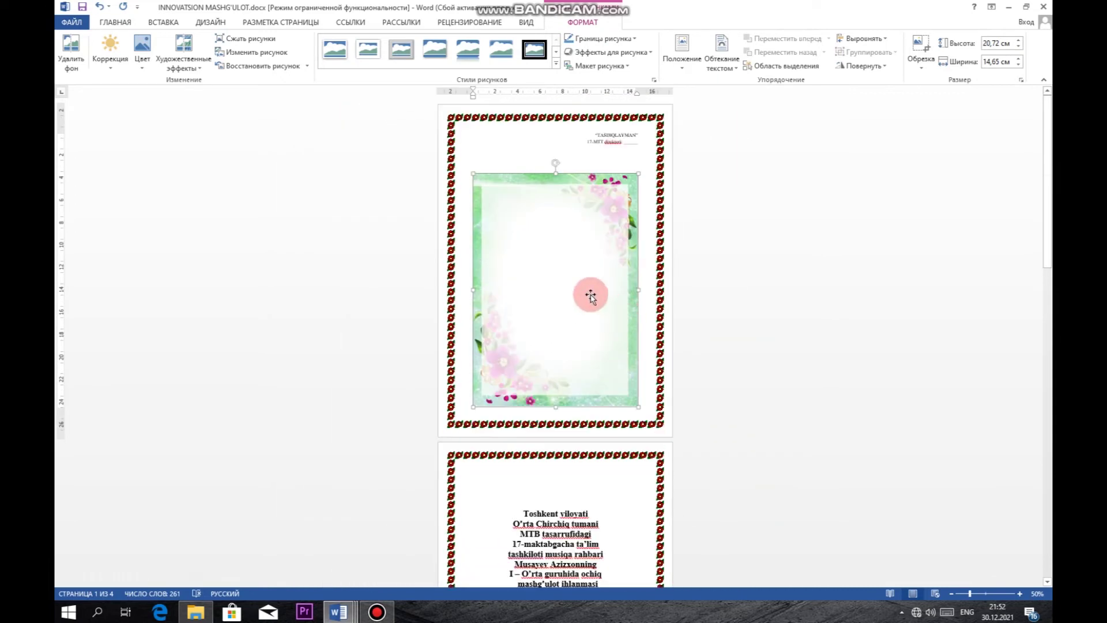
{"action": "left_click", "coordinate": [590, 295]}
{"action": "right_click", "coordinate": [585, 228]}
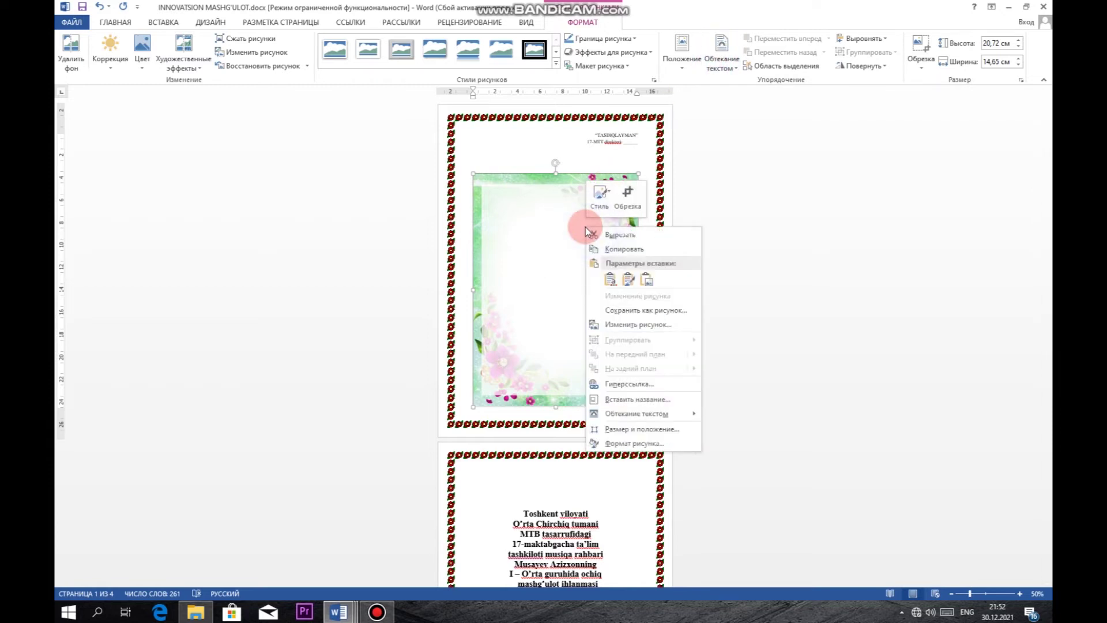
{"action": "left_click", "coordinate": [549, 237]}
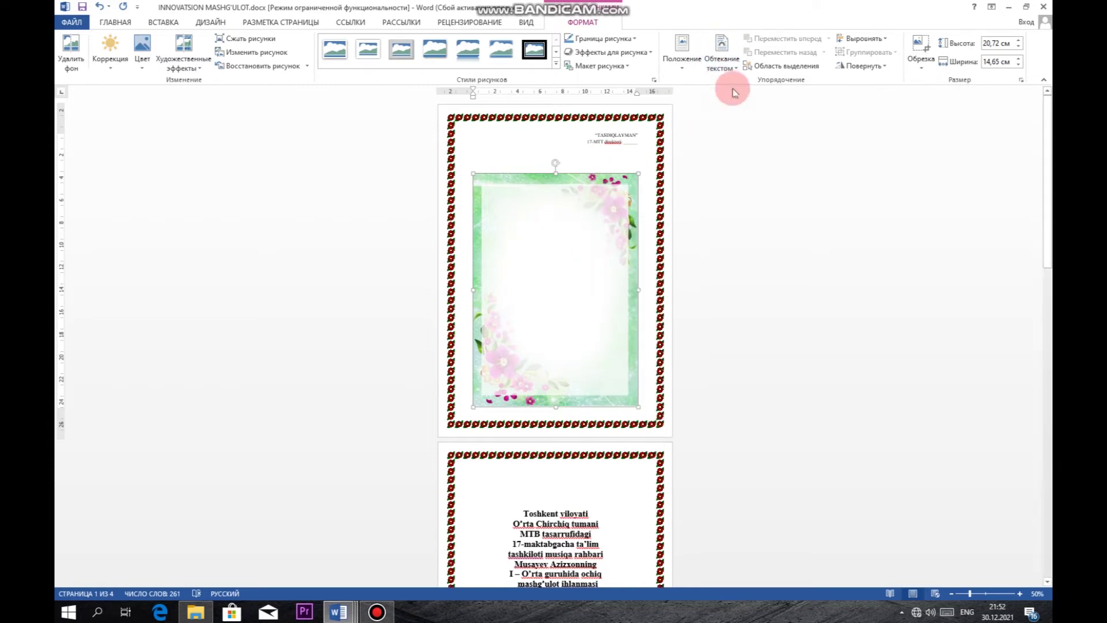
{"action": "left_click", "coordinate": [720, 47]}
{"action": "left_click", "coordinate": [720, 47]}
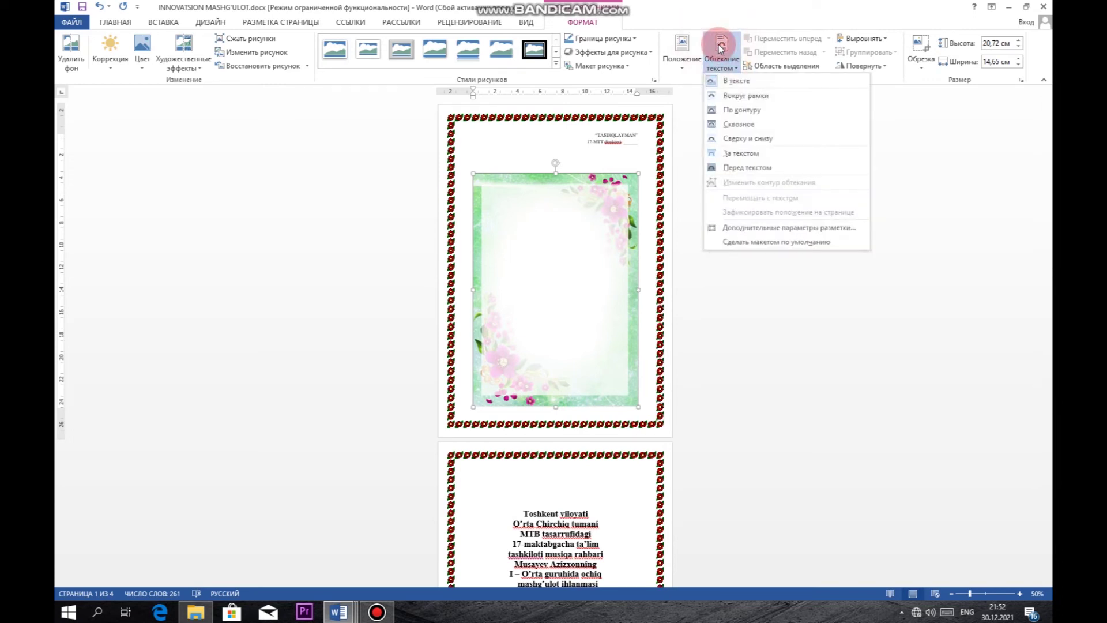
{"action": "left_click", "coordinate": [568, 241]}
{"action": "left_click", "coordinate": [738, 62]}
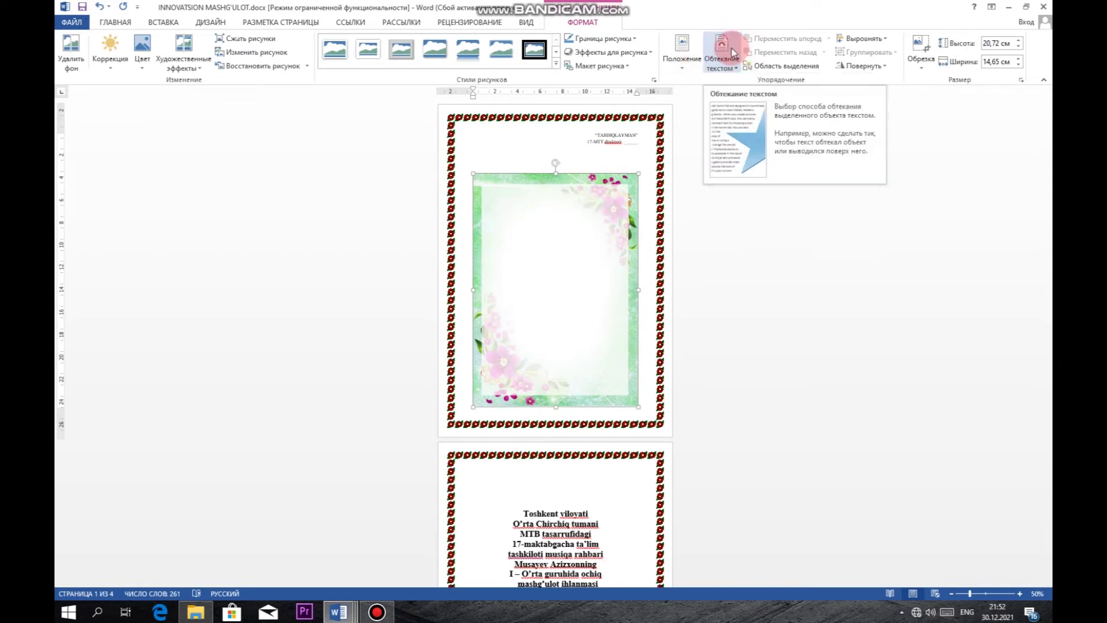
{"action": "left_click", "coordinate": [543, 233]}
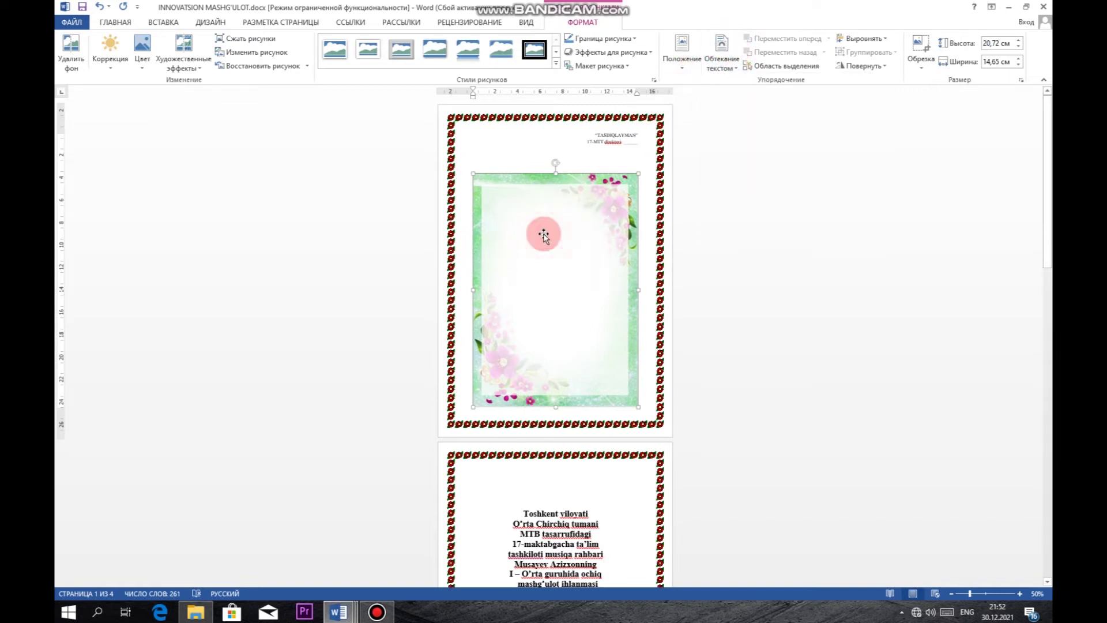
- Browse through the ribbon tabs before returning to the picture formatting commands
{"action": "left_click", "coordinate": [115, 22]}
{"action": "left_click", "coordinate": [175, 25]}
{"action": "left_click", "coordinate": [211, 23]}
{"action": "left_click", "coordinate": [281, 23]}
{"action": "left_click", "coordinate": [351, 23]}
{"action": "left_click", "coordinate": [402, 23]}
{"action": "left_click", "coordinate": [477, 23]}
{"action": "left_click", "coordinate": [526, 23]}
{"action": "left_click", "coordinate": [576, 23]}
- Set the frame picture's text wrapping to Behind Text
{"action": "left_click", "coordinate": [719, 51]}
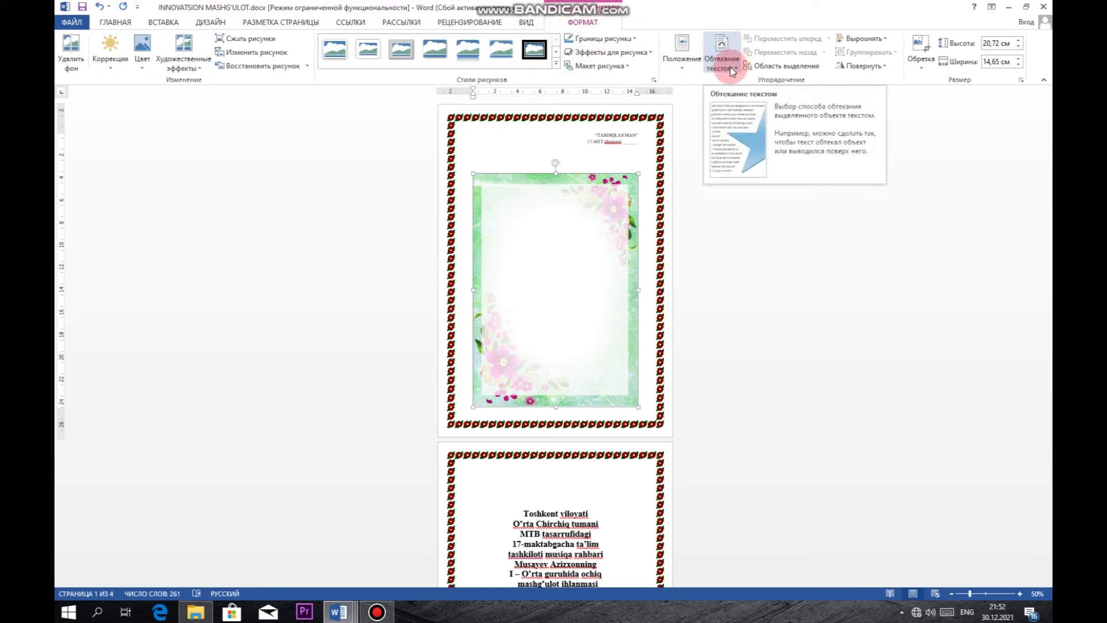
{"action": "left_click", "coordinate": [727, 52]}
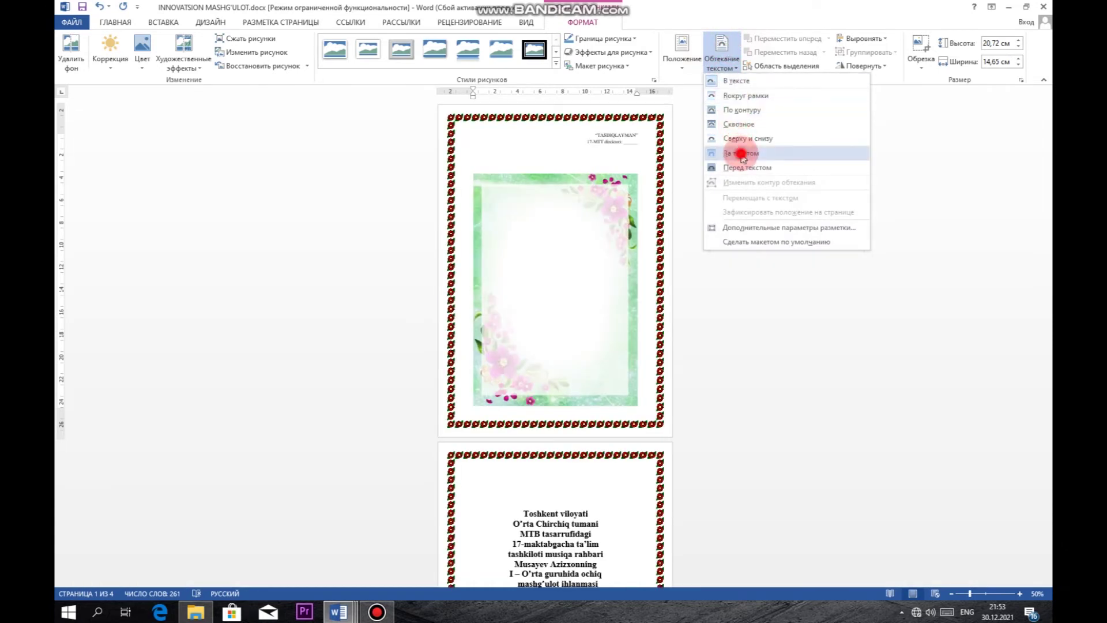
{"action": "left_click", "coordinate": [741, 154]}
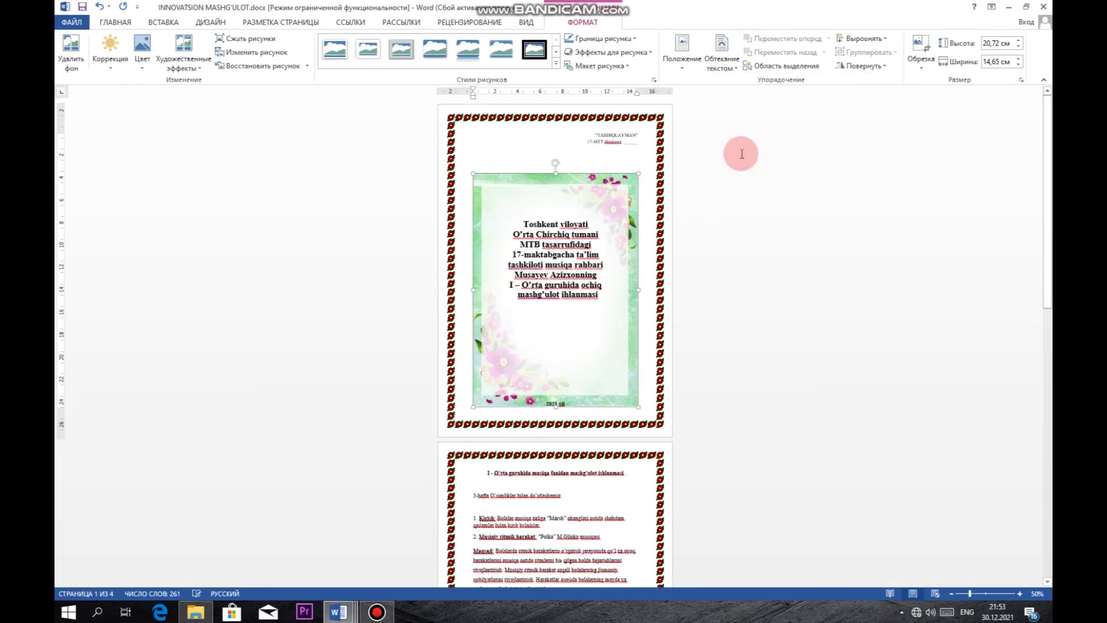
- Enlarge the floral picture to about 28,26 × 18,32 cm to fill the flower border
{"action": "left_click", "coordinate": [642, 183]}
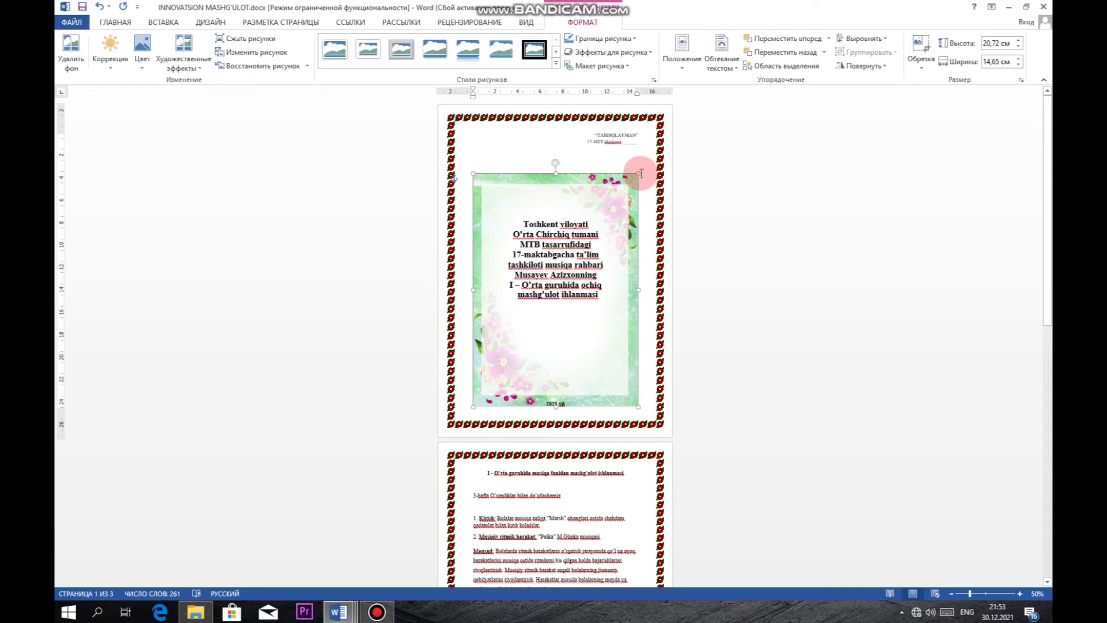
{"action": "left_click_drag", "start_coordinate": [639, 173], "coordinate": [672, 115]}
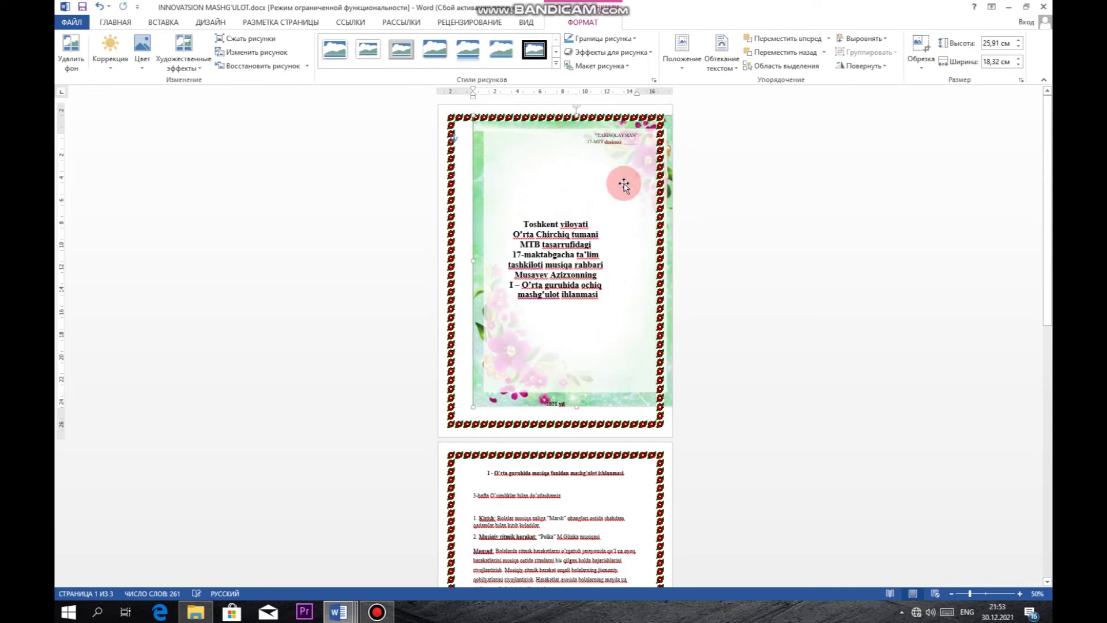
{"action": "left_click_drag", "start_coordinate": [620, 183], "coordinate": [604, 182]}
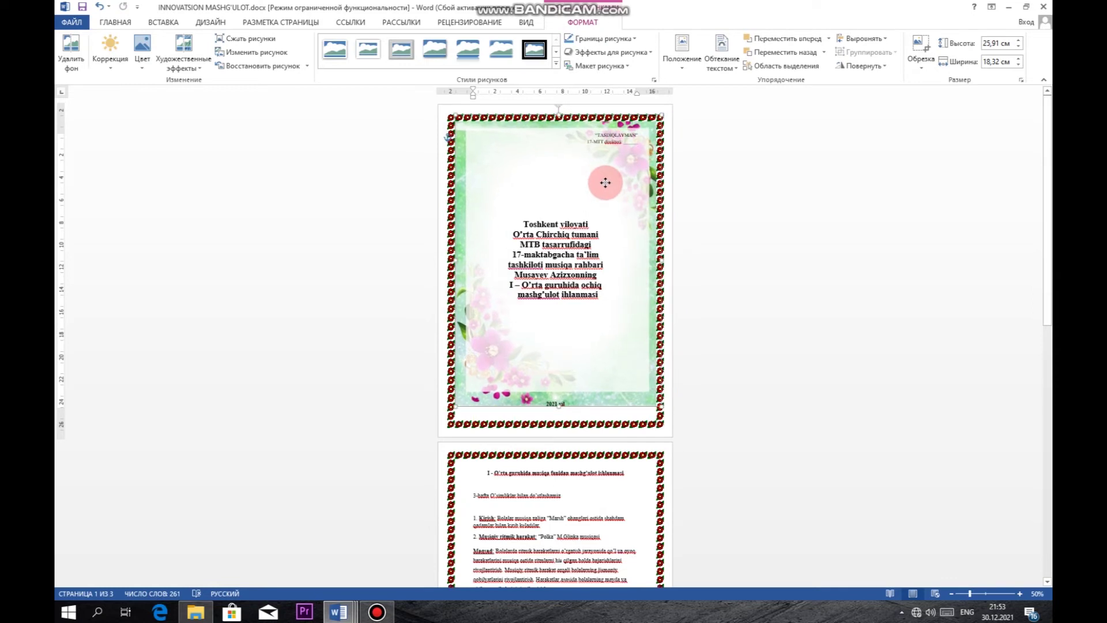
{"action": "left_click_drag", "start_coordinate": [559, 407], "coordinate": [557, 431]}
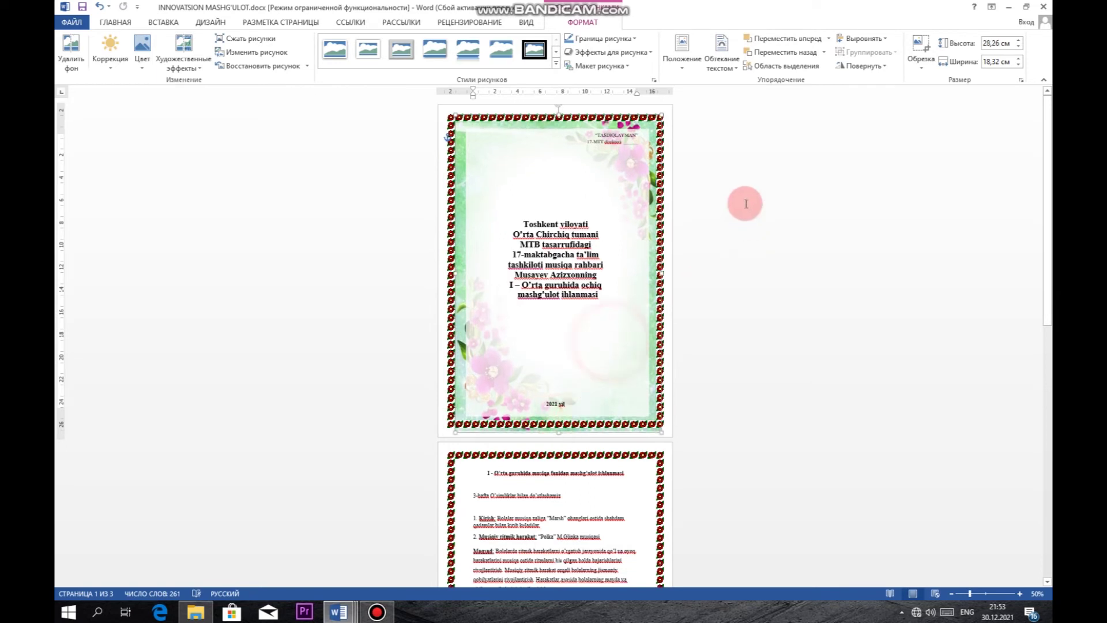
- Reselect the enlarged floral picture and set its wrapping to Behind Text
{"action": "left_click", "coordinate": [211, 21]}
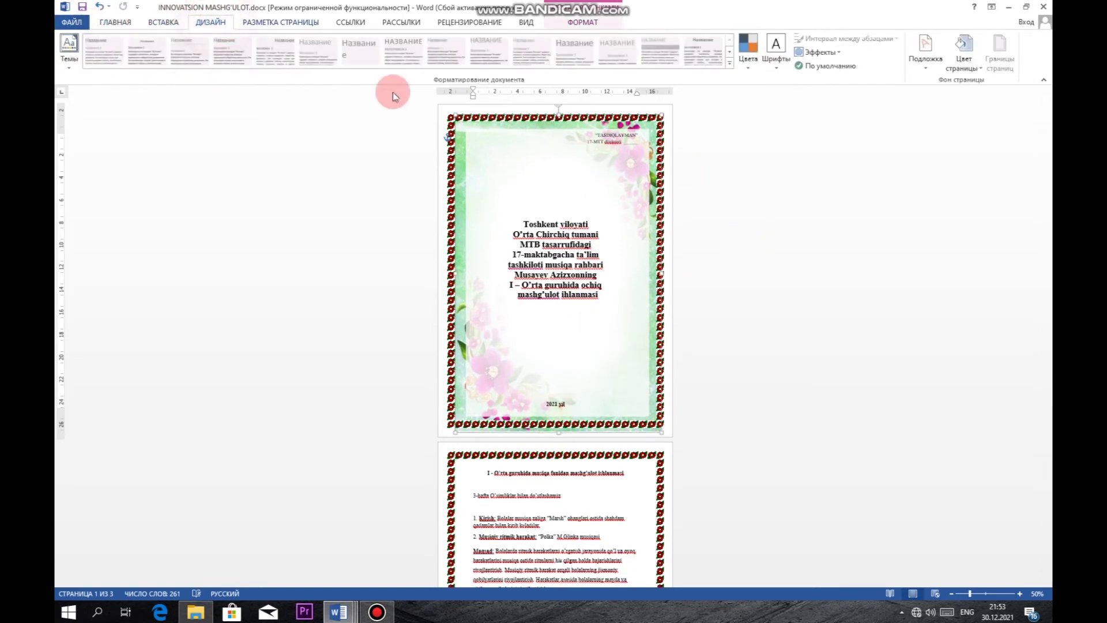
{"action": "left_click", "coordinate": [624, 314]}
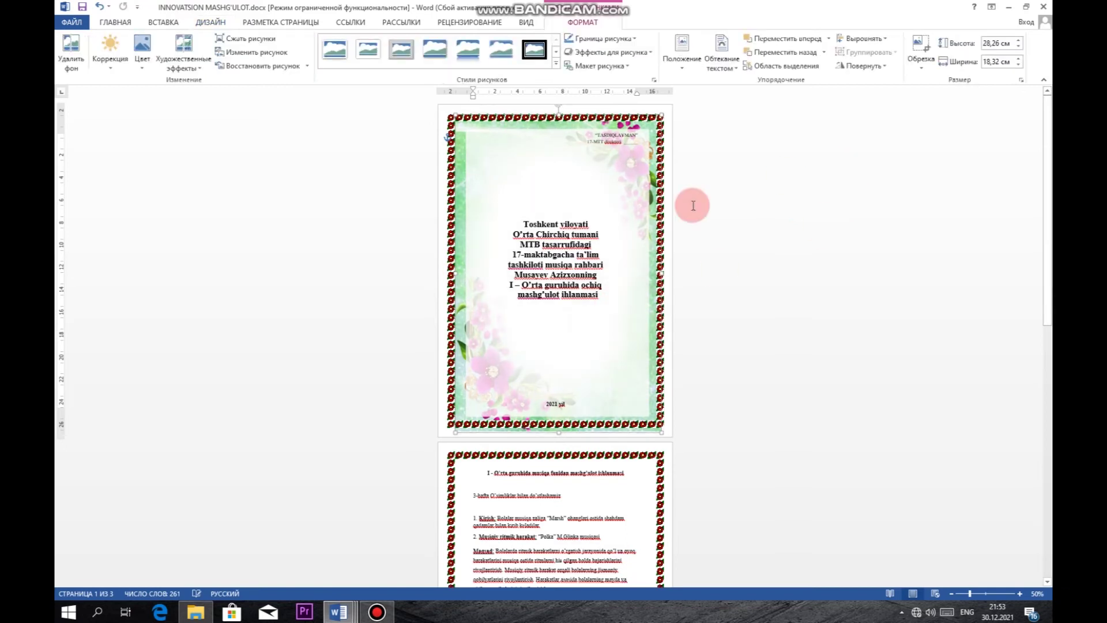
{"action": "left_click", "coordinate": [210, 21]}
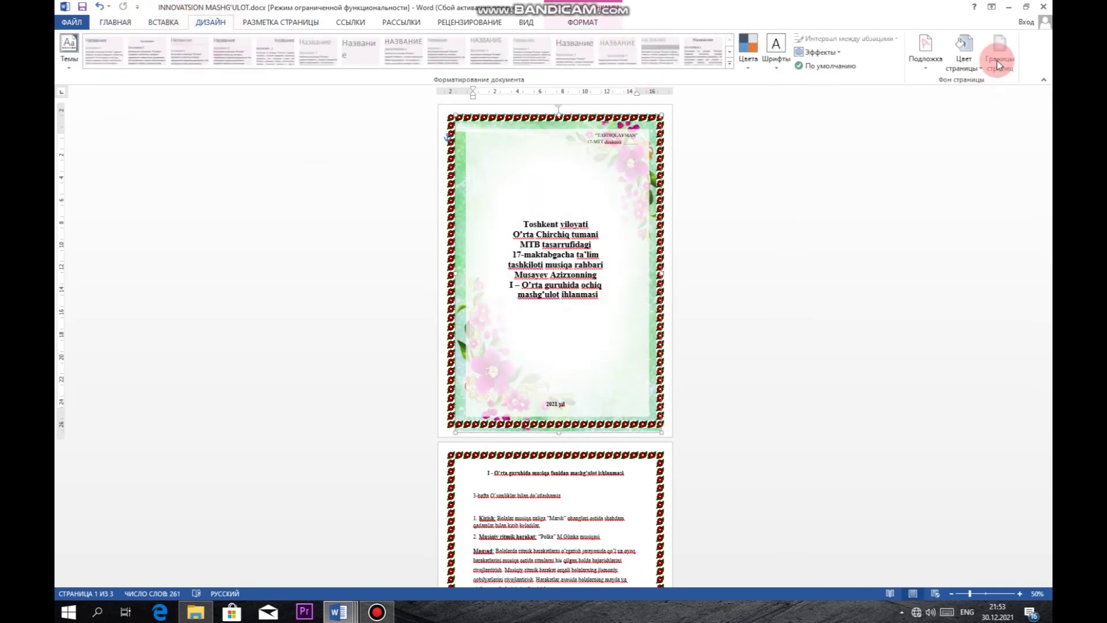
{"action": "left_click", "coordinate": [634, 233]}
{"action": "left_click", "coordinate": [628, 253]}
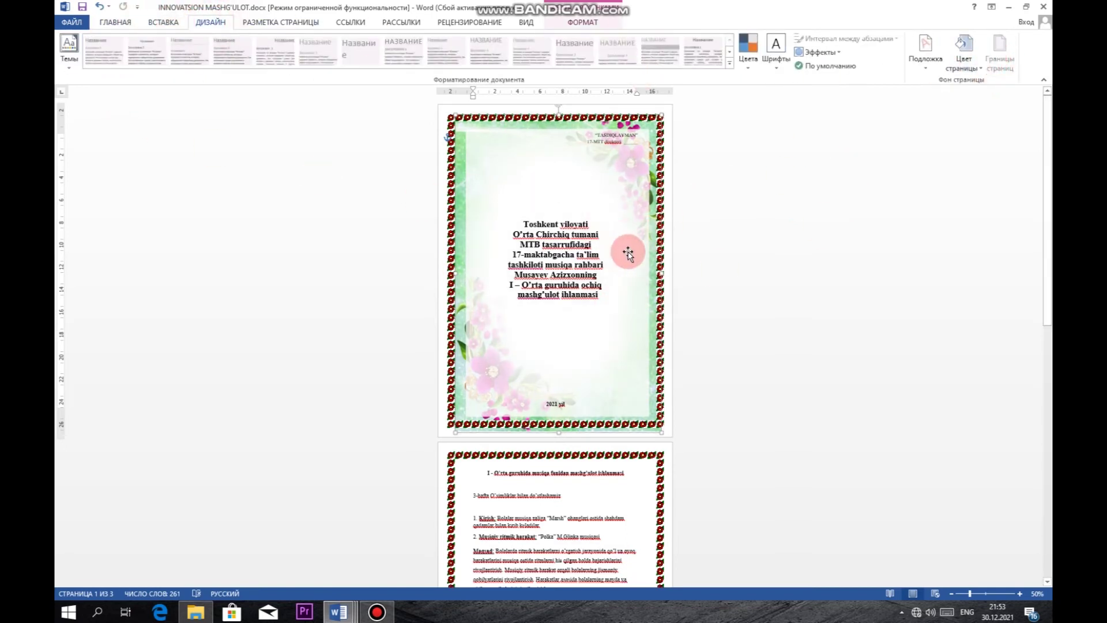
{"action": "scroll", "coordinate": [628, 252], "scroll_direction": "up", "scroll_amount": 3}
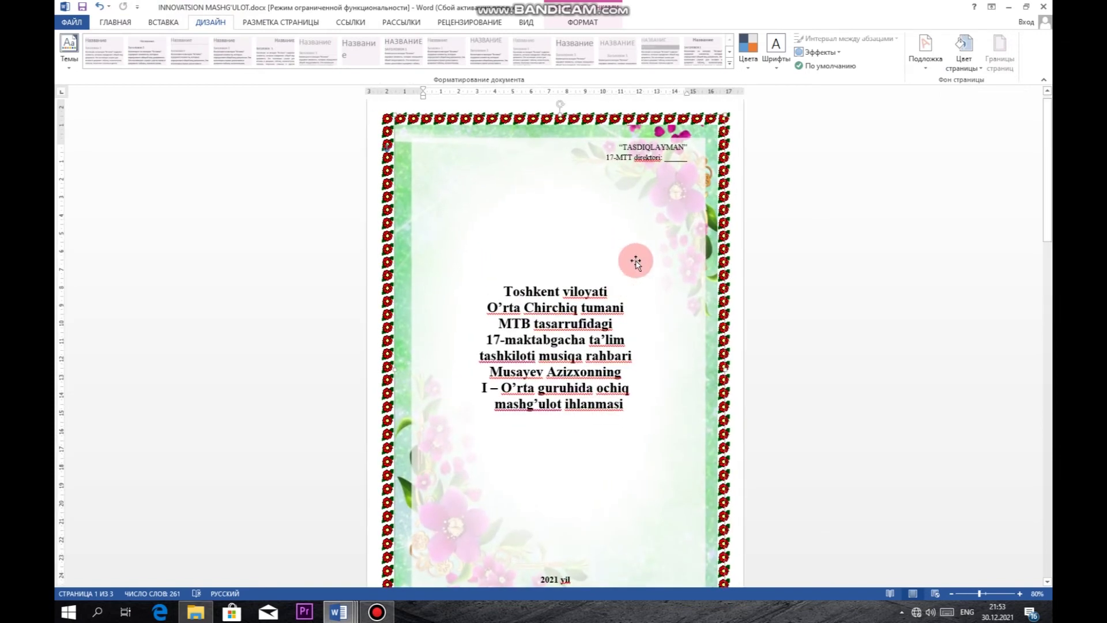
{"action": "double_click", "coordinate": [635, 262]}
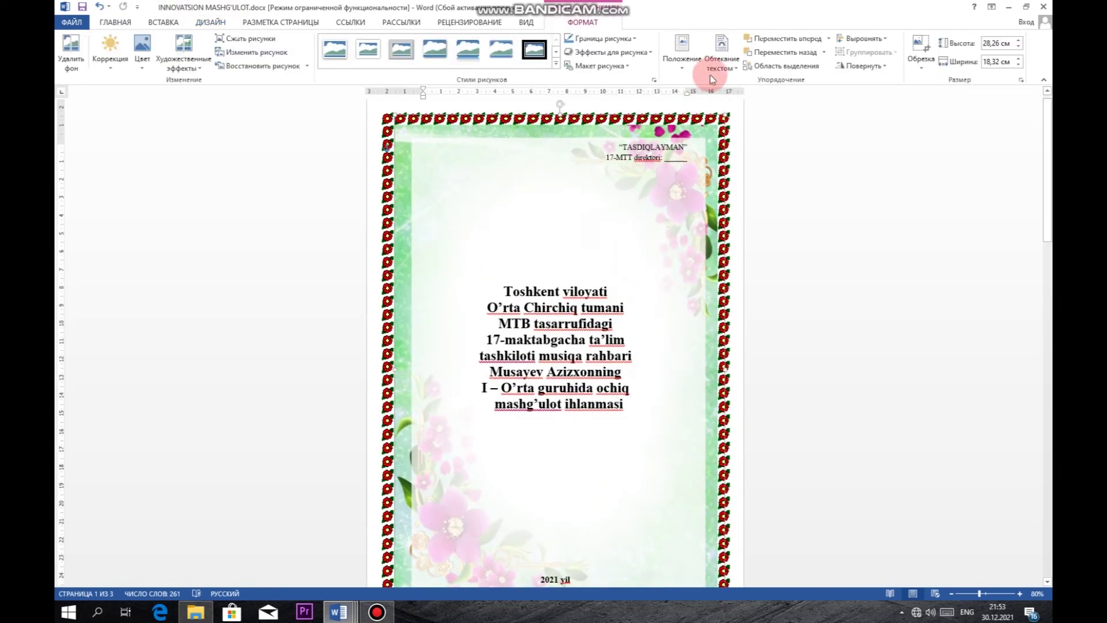
{"action": "left_click", "coordinate": [722, 58]}
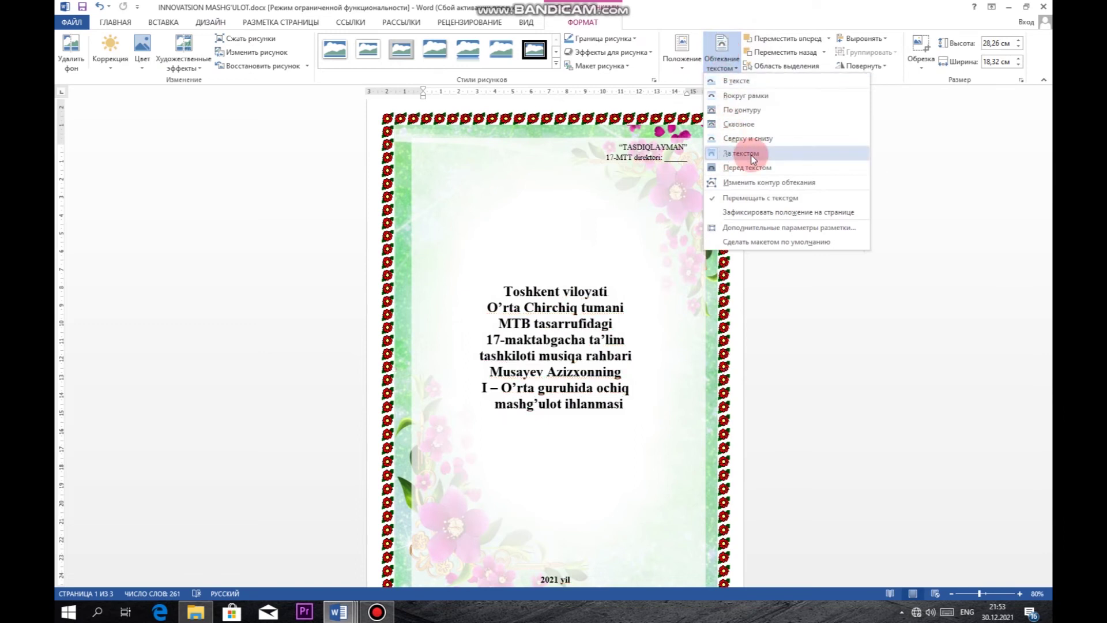
{"action": "left_click", "coordinate": [744, 153]}
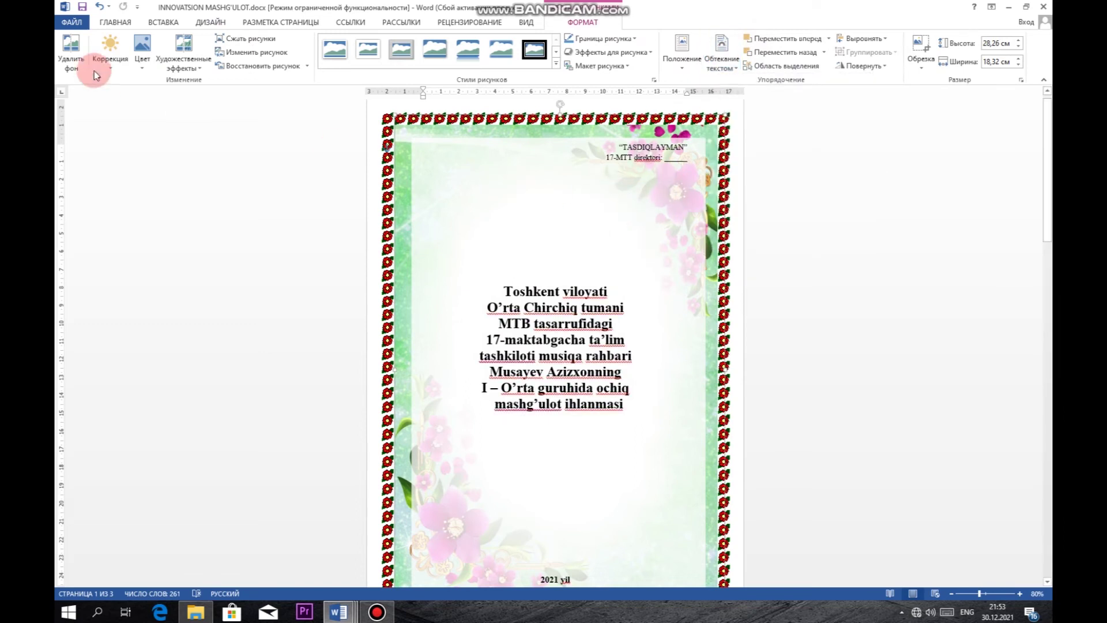
{"action": "left_click", "coordinate": [210, 22]}
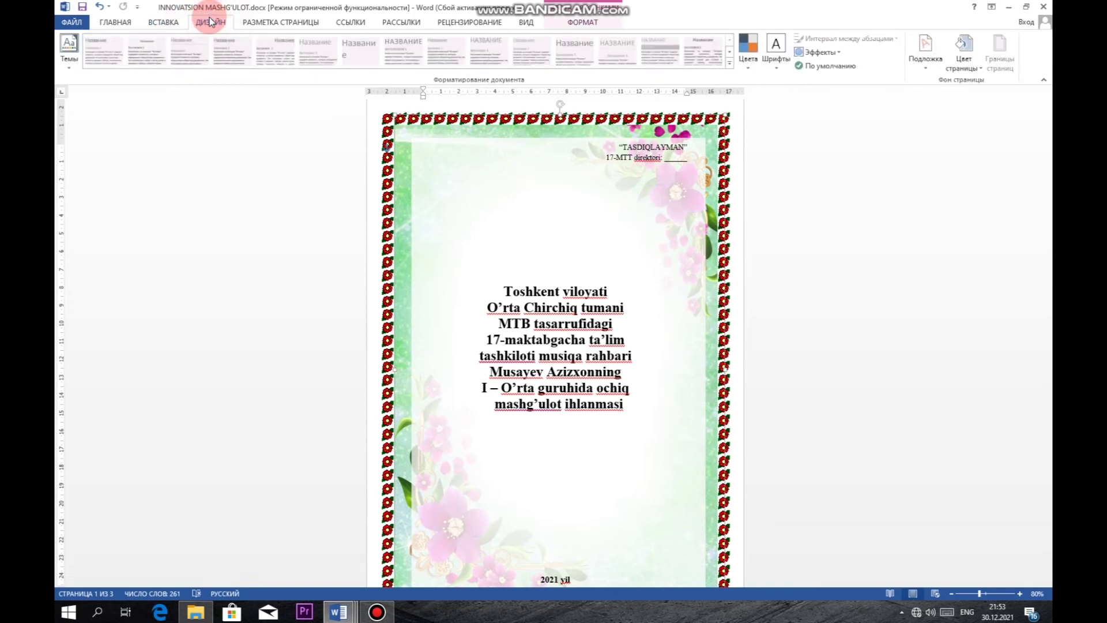
- Apply the ЧЕРНОВИК 1 watermark to the title page
{"action": "left_click", "coordinate": [559, 401]}
{"action": "left_click", "coordinate": [929, 53]}
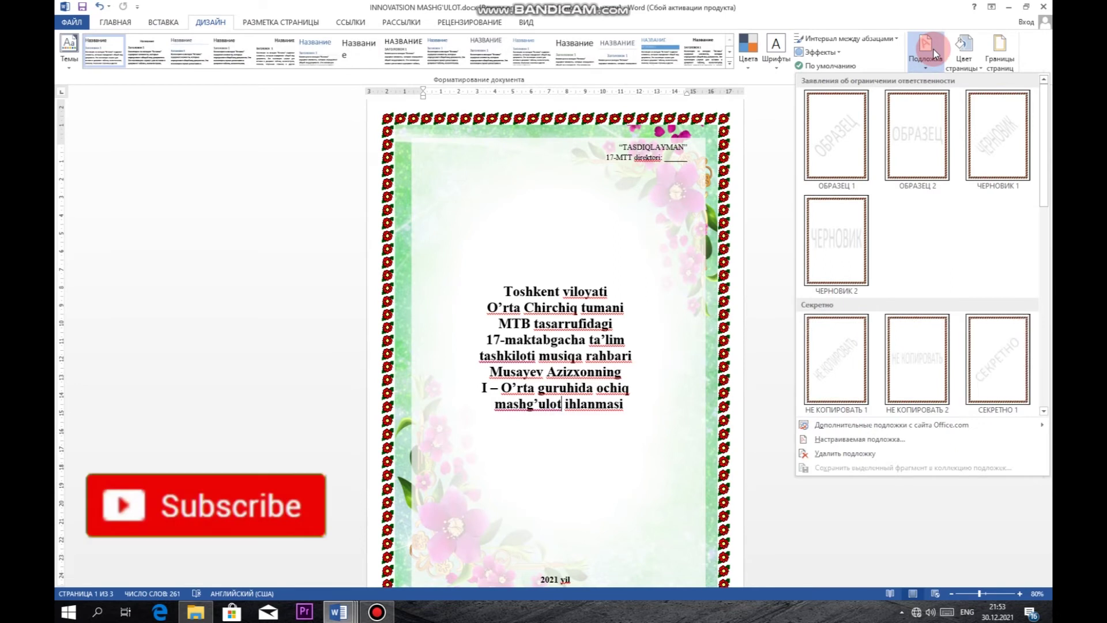
{"action": "left_click", "coordinate": [987, 118]}
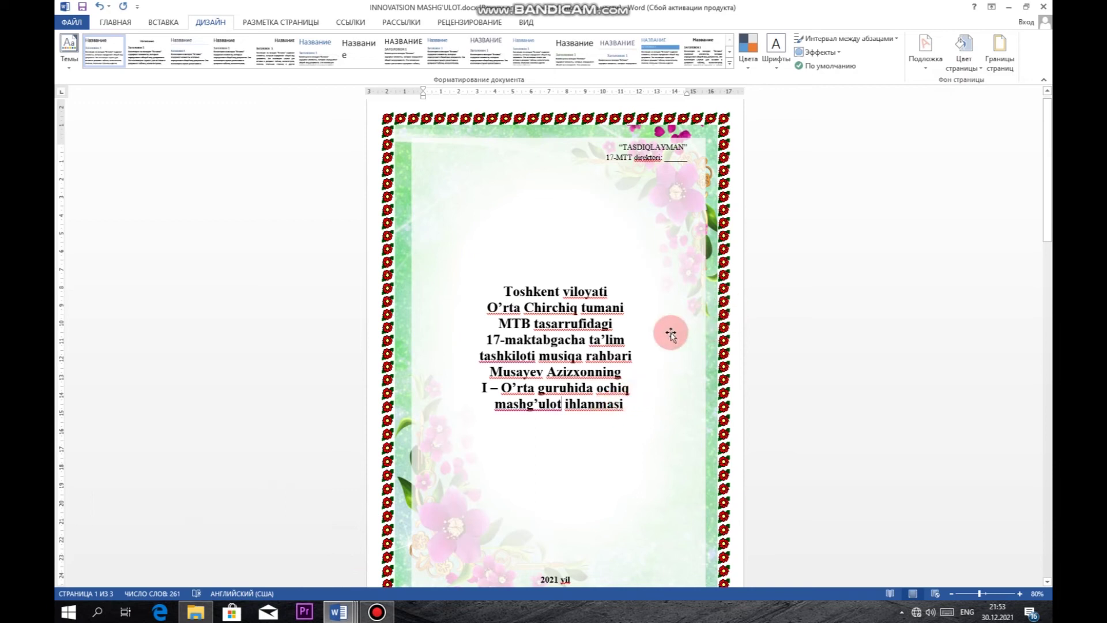
{"action": "scroll", "coordinate": [673, 337], "scroll_direction": "down", "scroll_amount": 3}
{"action": "scroll", "coordinate": [674, 334], "scroll_direction": "up", "scroll_amount": 3}
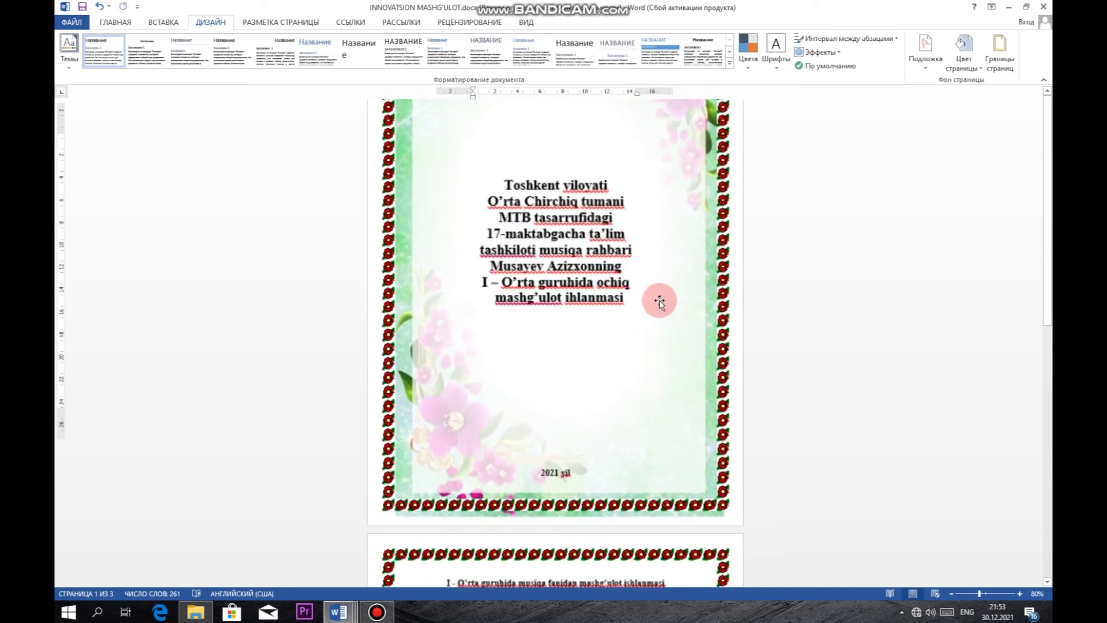
- Replace it with the ОБРАЗЕЦ 1 watermark and reselect the background picture
{"action": "left_click", "coordinate": [651, 285]}
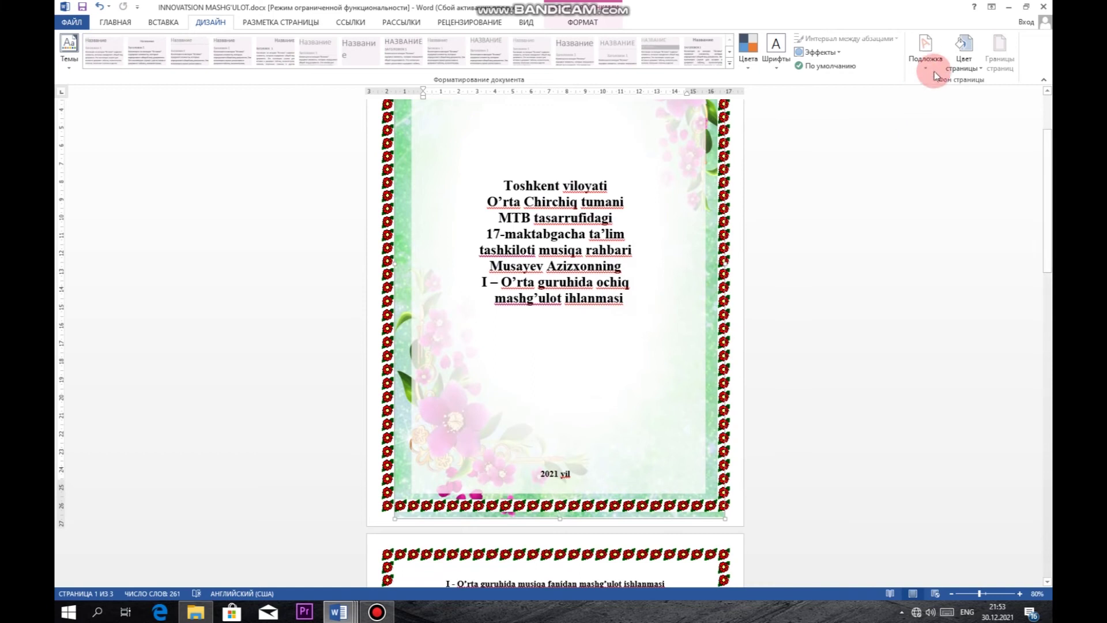
{"action": "left_click", "coordinate": [925, 51]}
{"action": "left_click", "coordinate": [836, 134]}
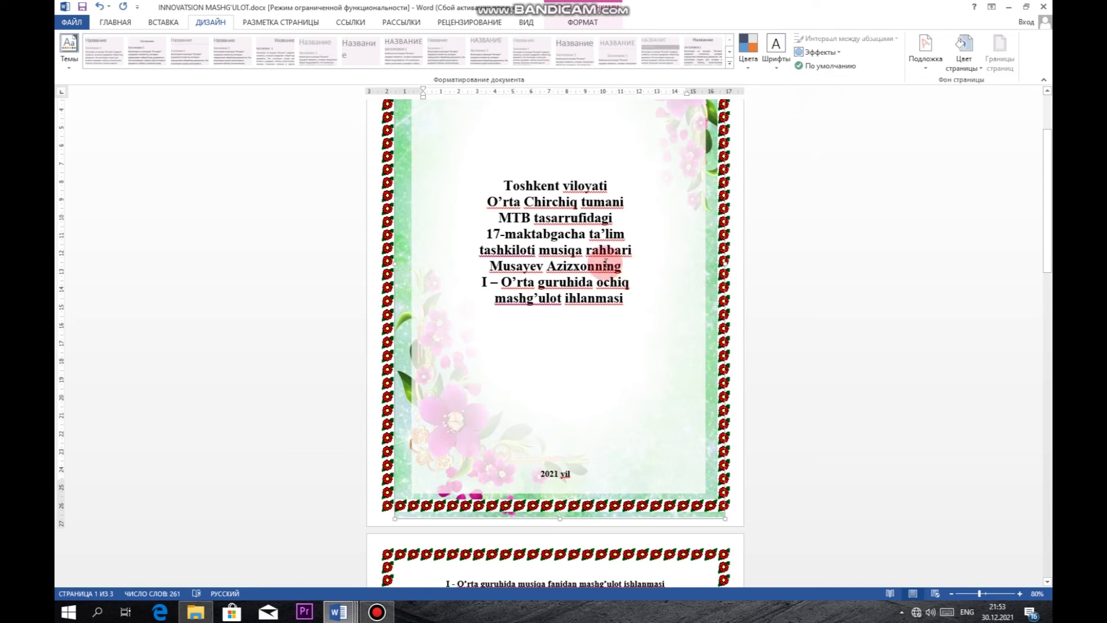
{"action": "double_click", "coordinate": [647, 208]}
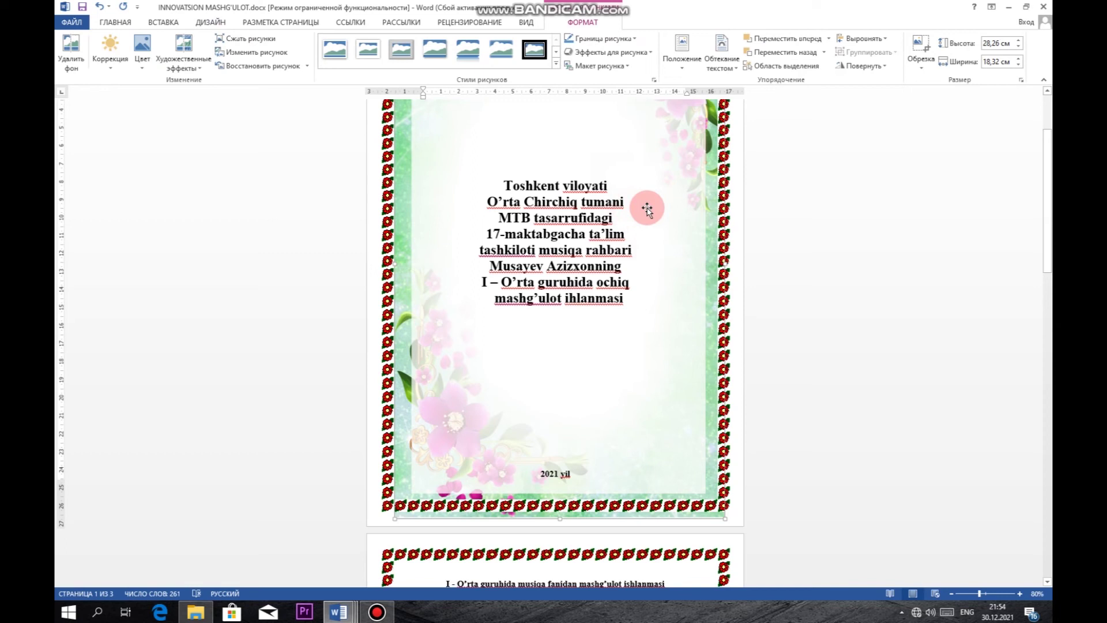
- Delete the floral background picture and switch the watermark to ЧЕРНОВИК 1
{"action": "key", "text": "Delete"}
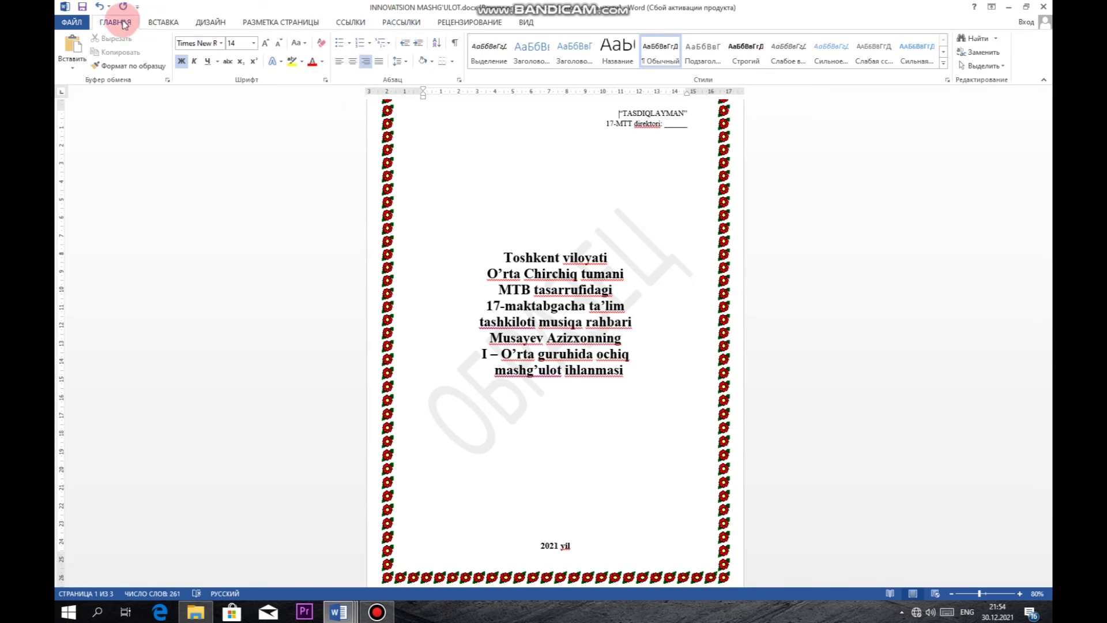
{"action": "left_click", "coordinate": [210, 22]}
{"action": "left_click", "coordinate": [928, 57]}
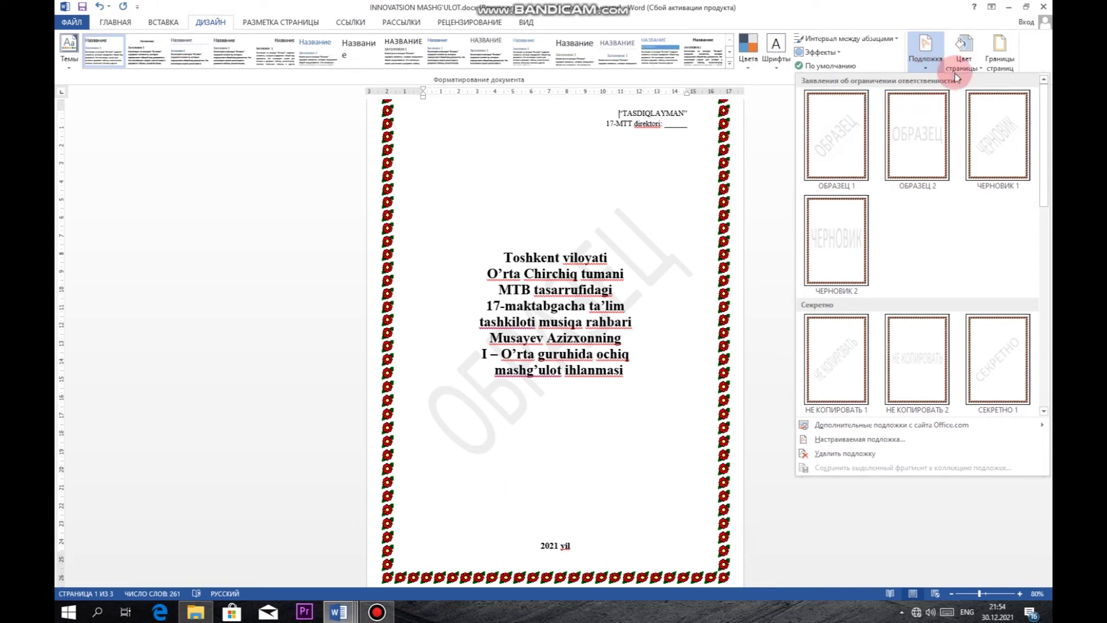
{"action": "left_click", "coordinate": [982, 116]}
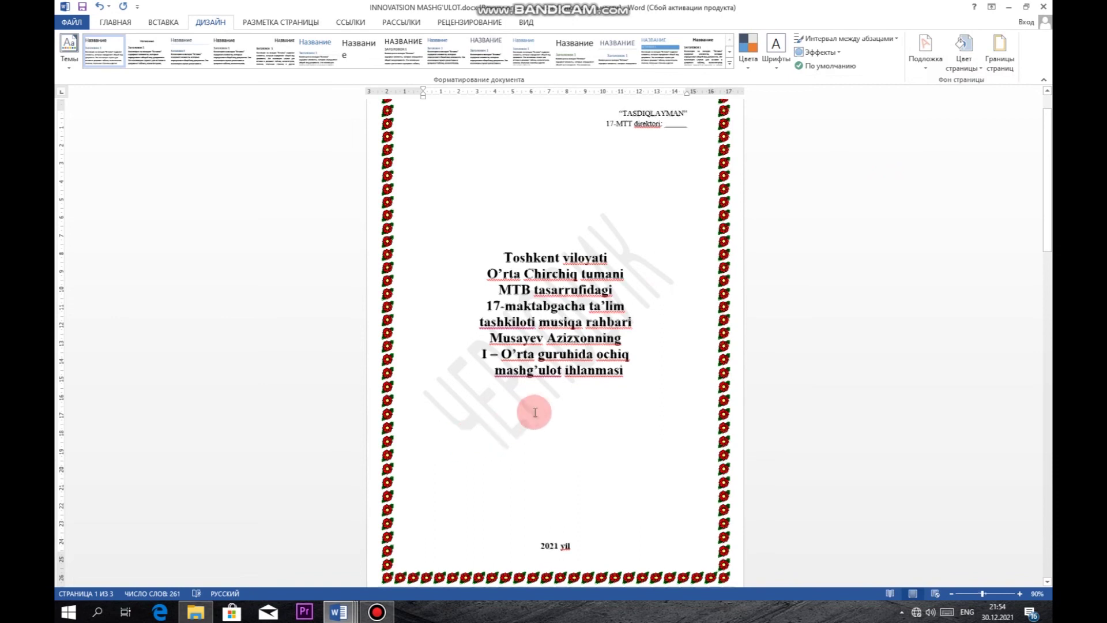
{"action": "scroll", "coordinate": [533, 406], "scroll_direction": "up", "scroll_amount": 1}
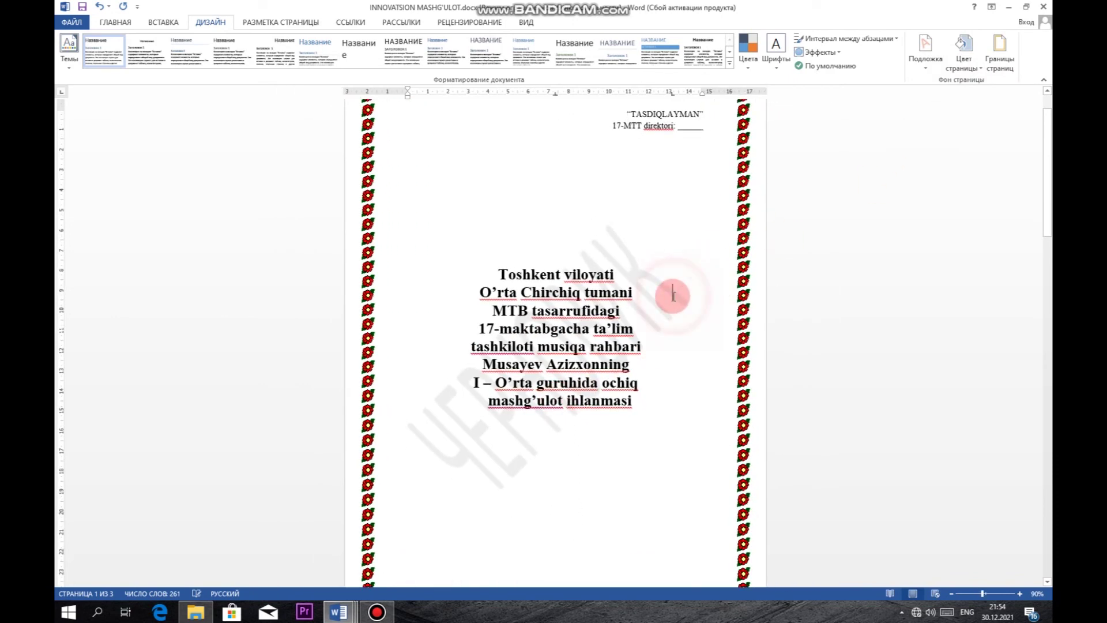
{"action": "left_click", "coordinate": [932, 51]}
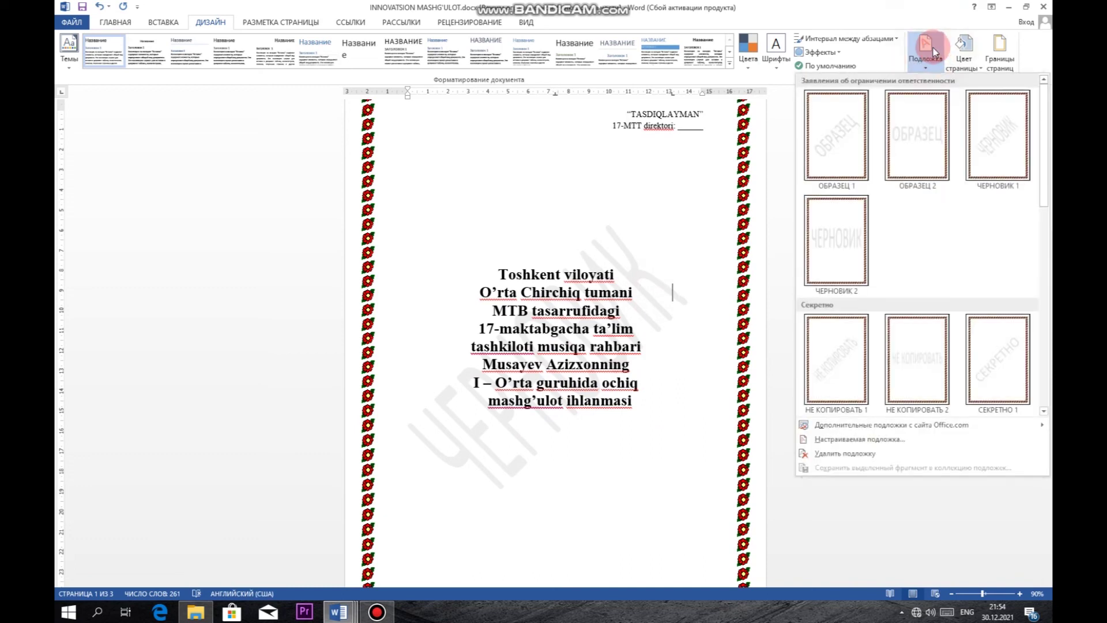
- In Custom Watermark, set the ЧЕРНОВИК text colour to Авто (automatic) and confirm
{"action": "left_click", "coordinate": [880, 446]}
{"action": "left_click_drag", "start_coordinate": [505, 207], "coordinate": [704, 146]}
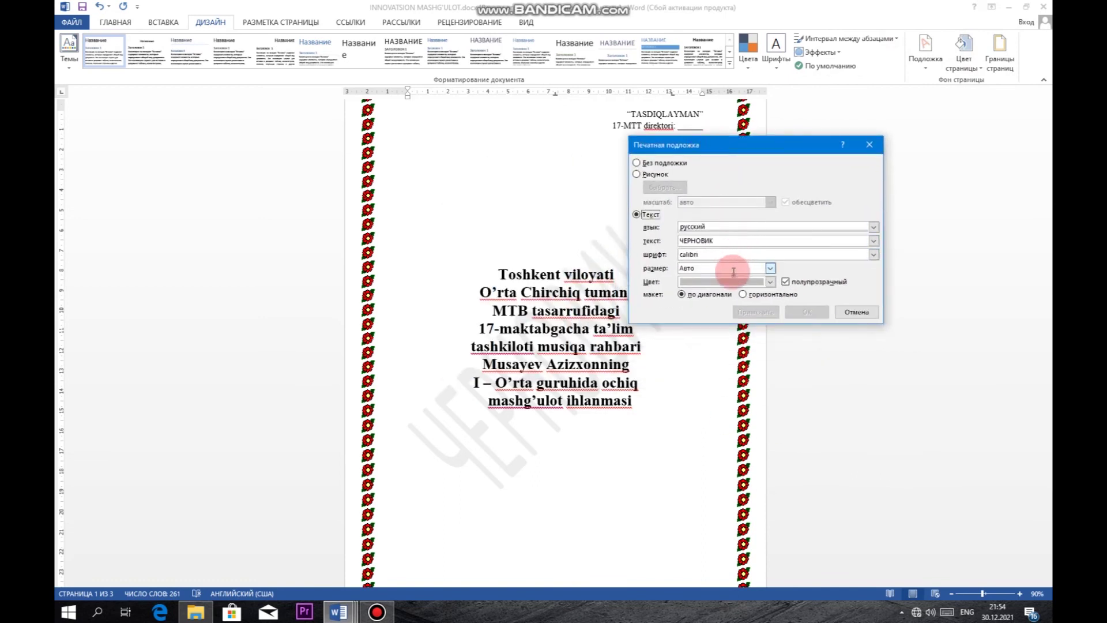
{"action": "left_click", "coordinate": [769, 282]}
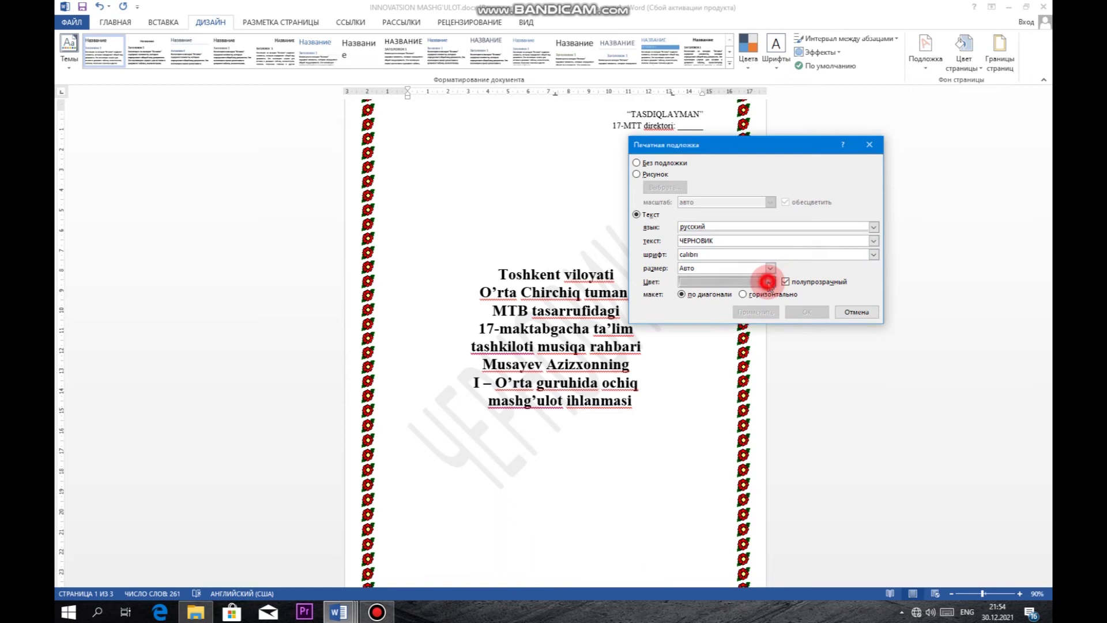
{"action": "left_click", "coordinate": [688, 297]}
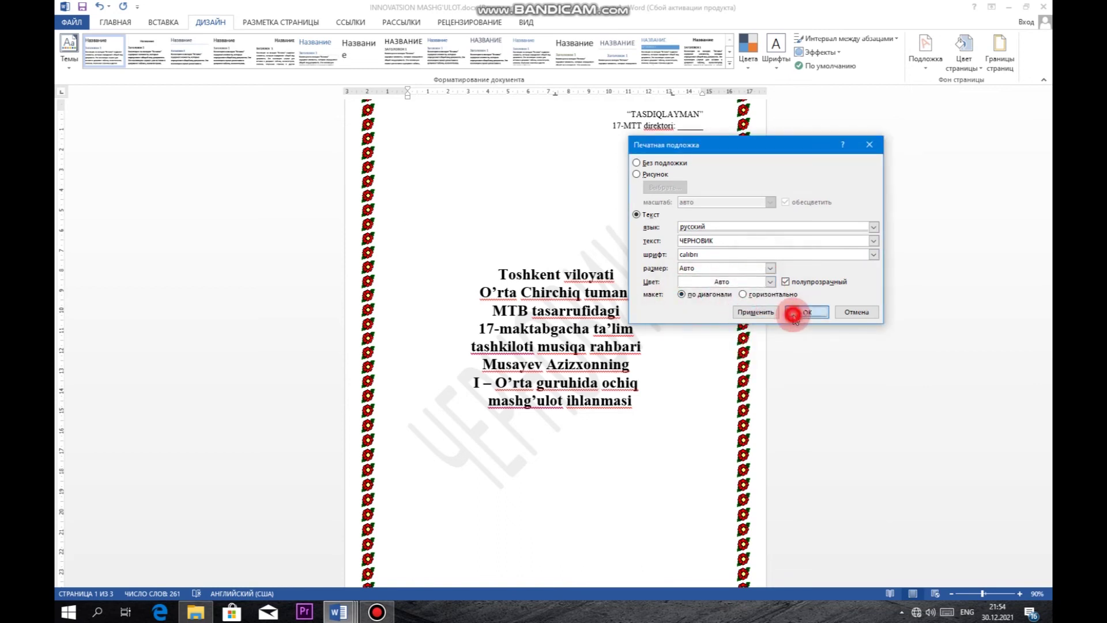
{"action": "left_click", "coordinate": [793, 315]}
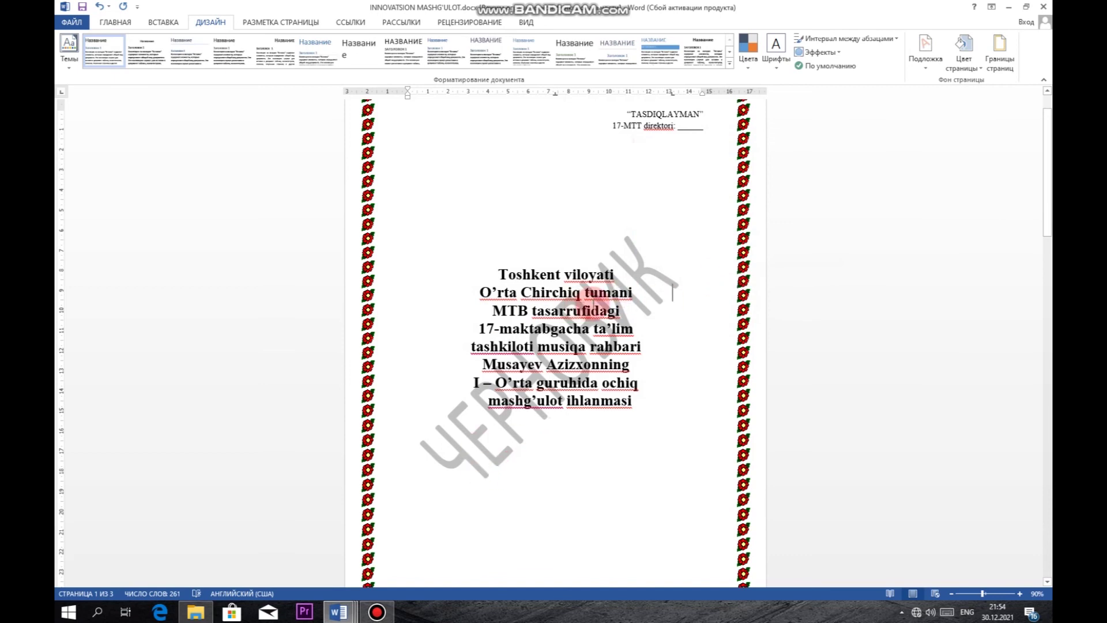